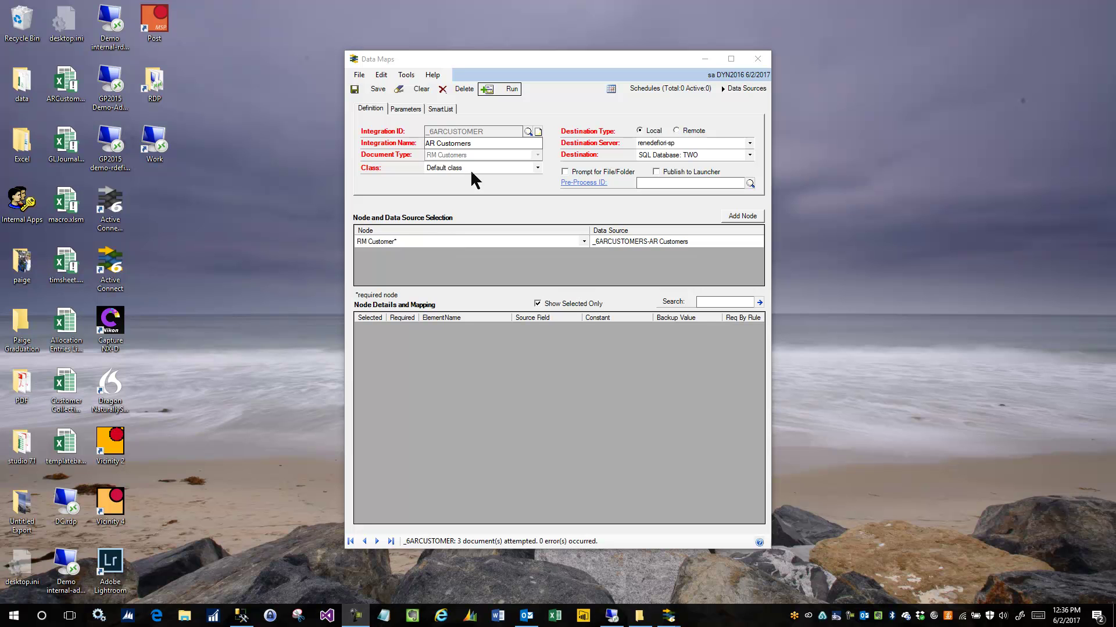
Run the AR Customers integration and acknowledge its result of 3 documents and 0 errors.
{"action": "left_click", "coordinate": [497, 93]}
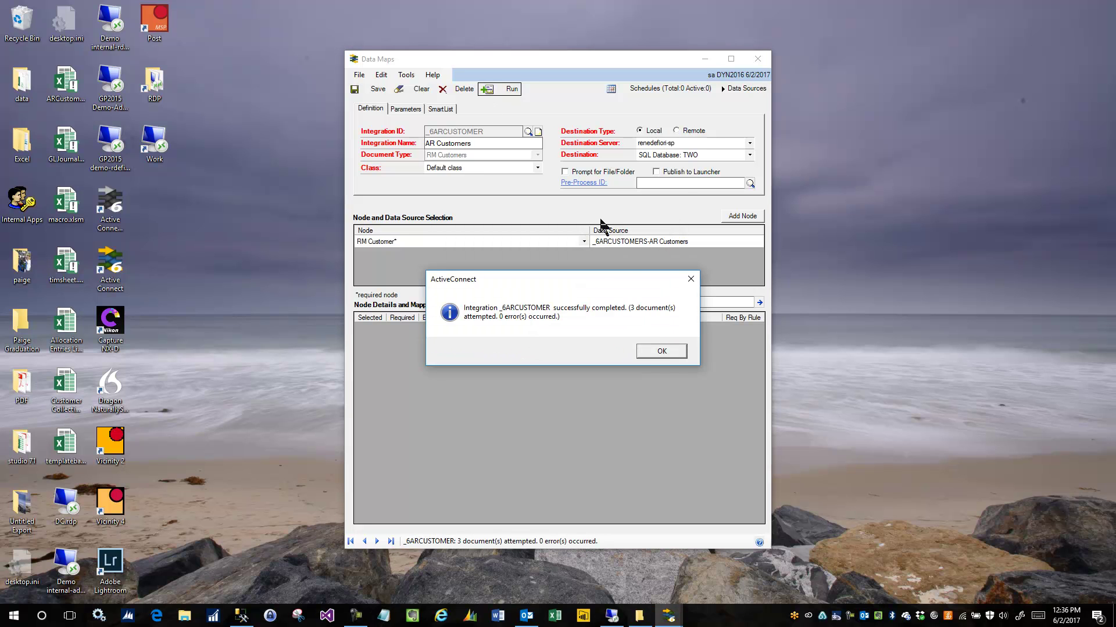
{"action": "left_click", "coordinate": [662, 352]}
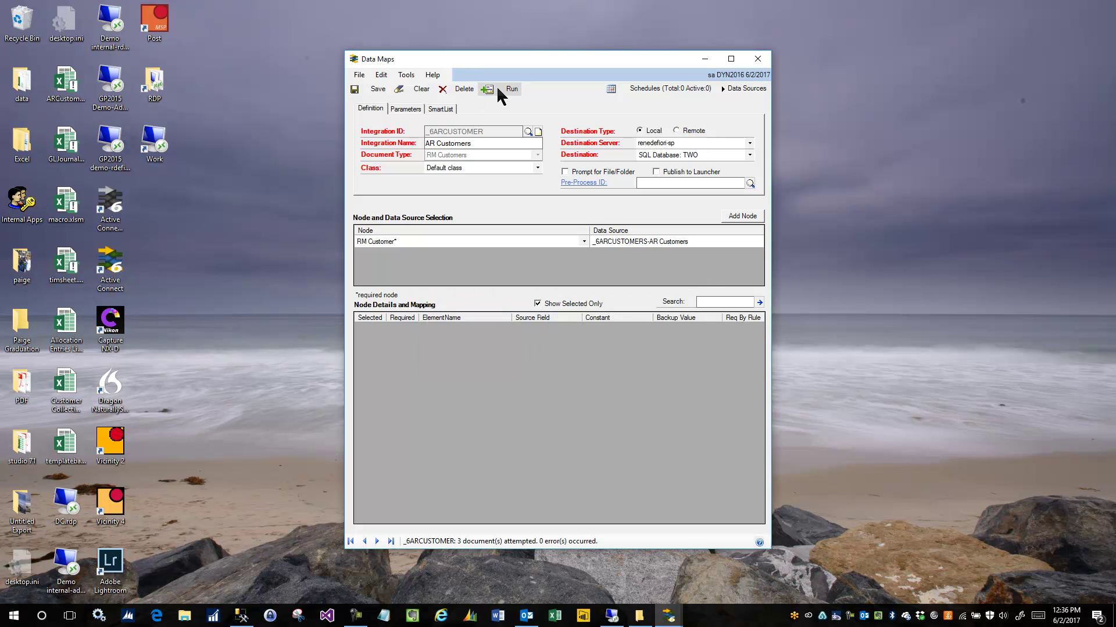
Preview the RM Customer data source's three customer rows, then close the preview and the setup.
{"action": "double_click", "coordinate": [440, 241]}
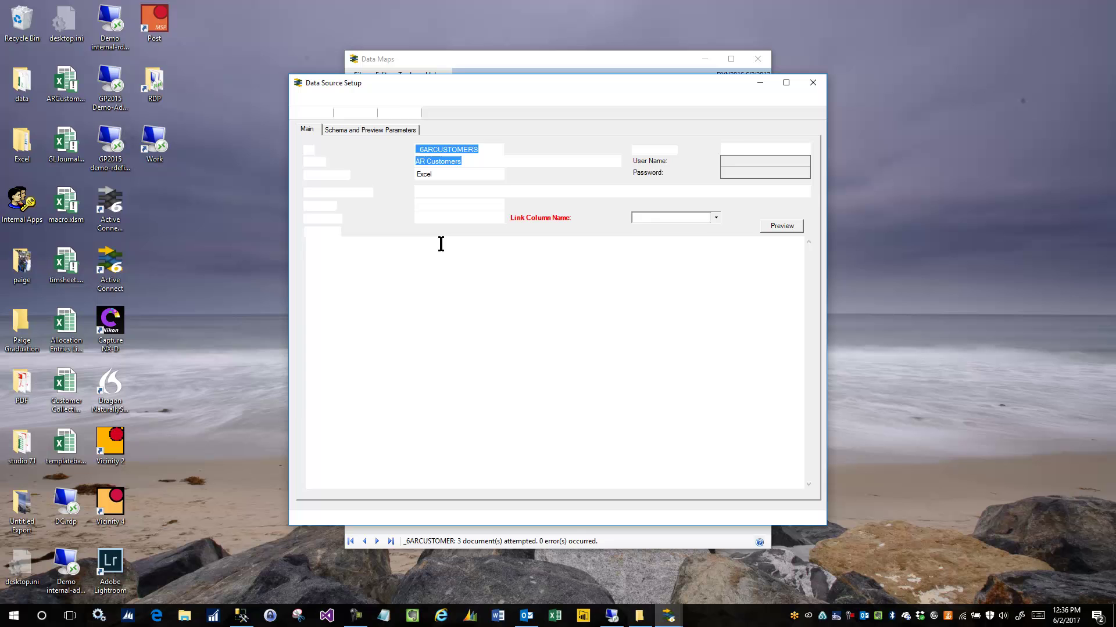
{"action": "left_click", "coordinate": [786, 228]}
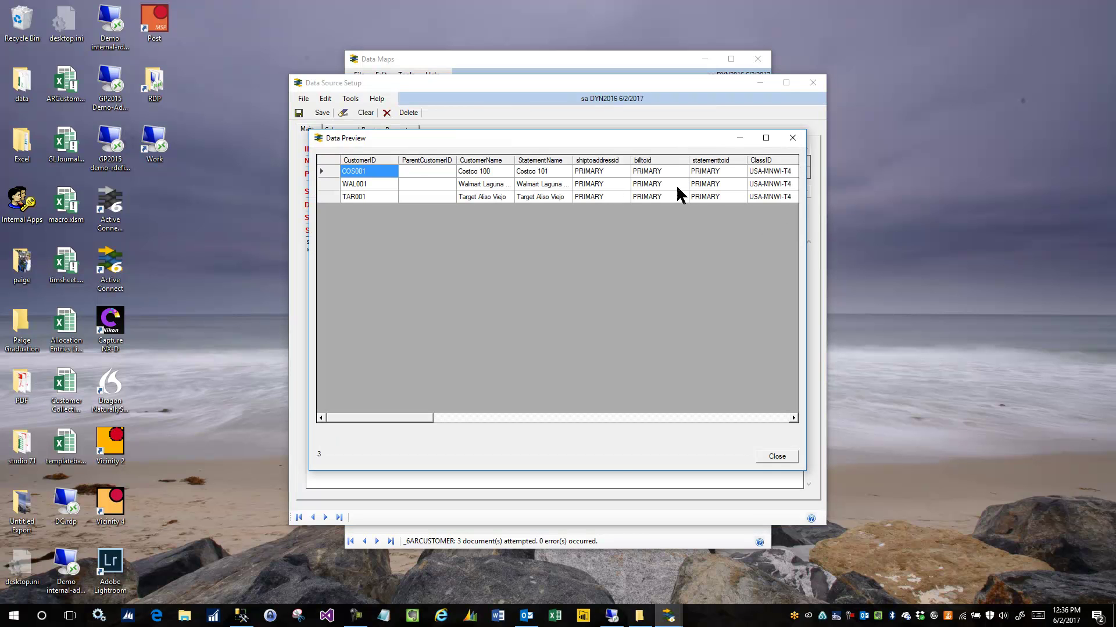
{"action": "mouse_move", "coordinate": [411, 422]}
{"action": "left_mouse_down"}
{"action": "mouse_move", "coordinate": [524, 422]}
{"action": "mouse_move", "coordinate": [406, 422]}
{"action": "mouse_move", "coordinate": [428, 422]}
{"action": "left_mouse_up"}
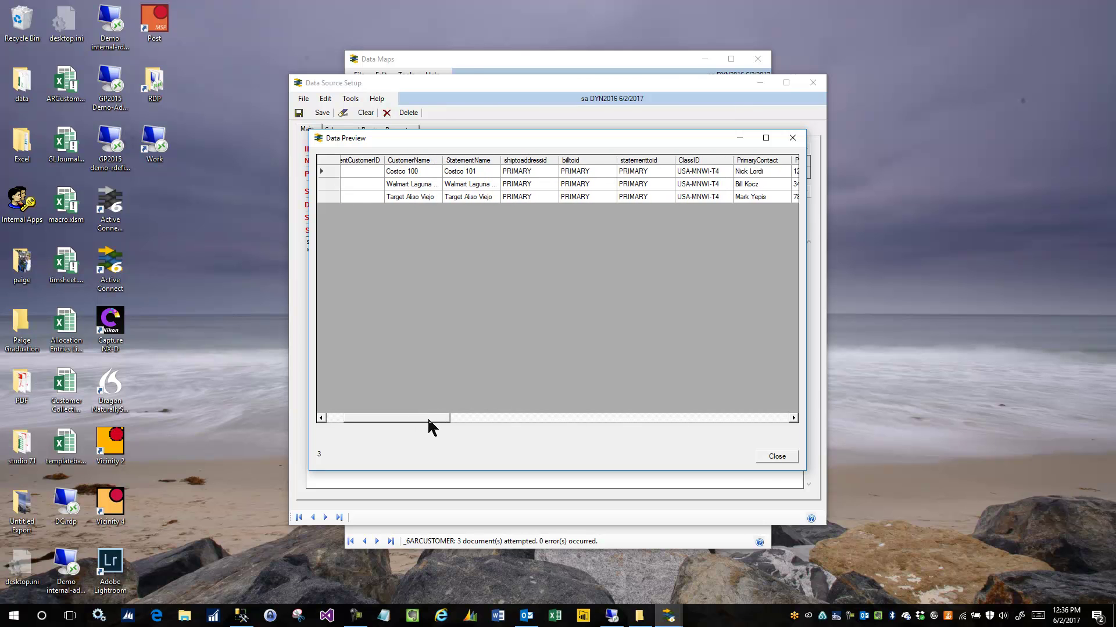
{"action": "left_click", "coordinate": [776, 457]}
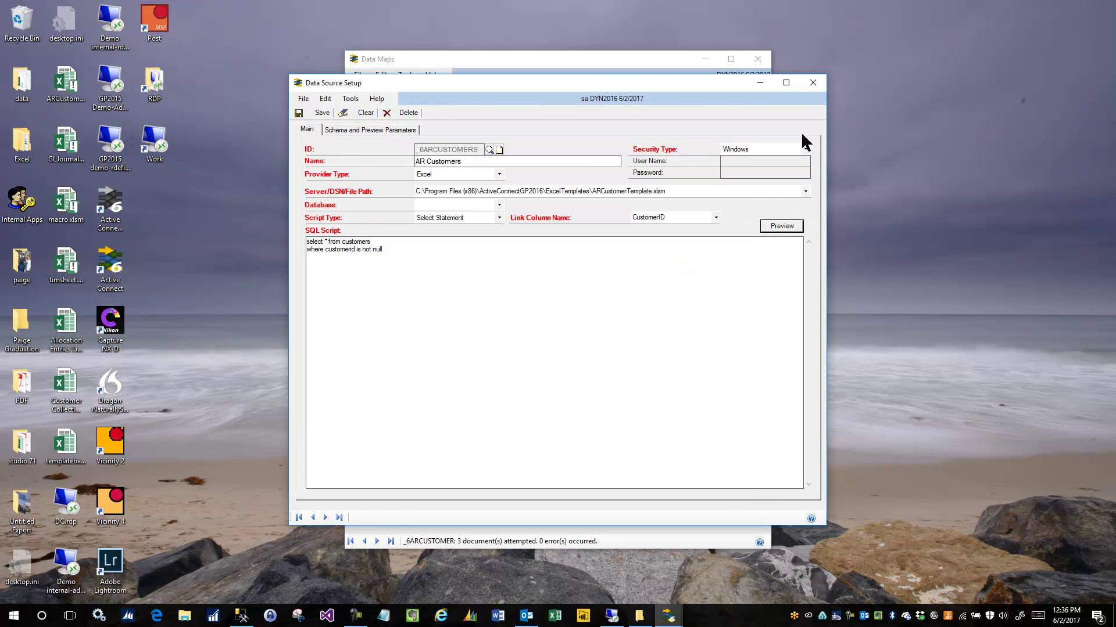
{"action": "left_click", "coordinate": [812, 83]}
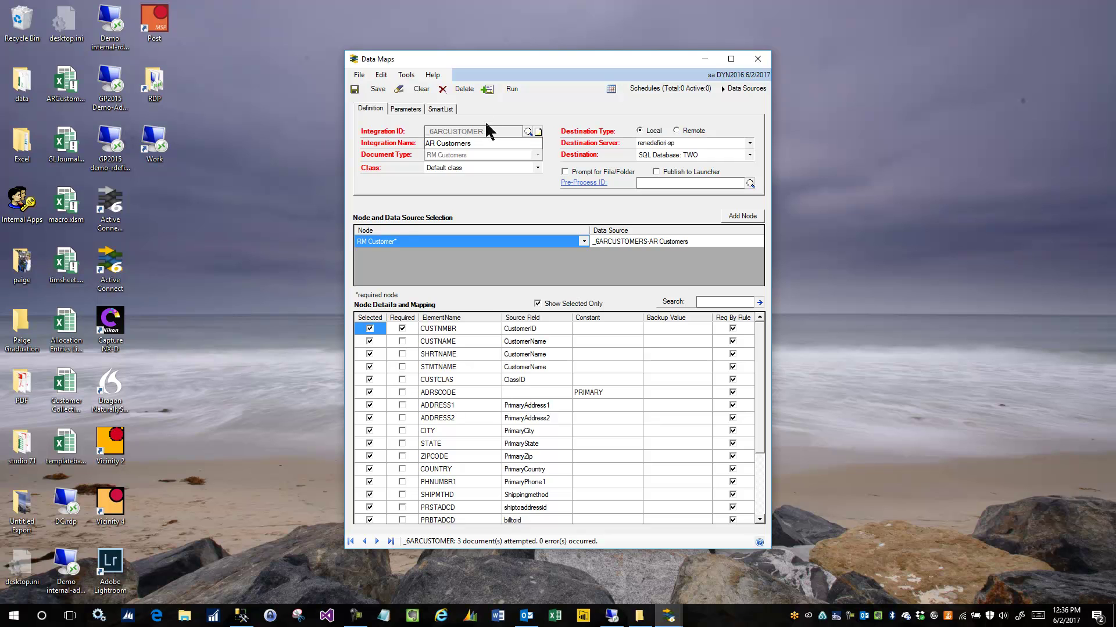
Add a zip parameter with prompt 'Please enter zip', type 1-String, ID 1.
{"action": "left_click", "coordinate": [405, 109]}
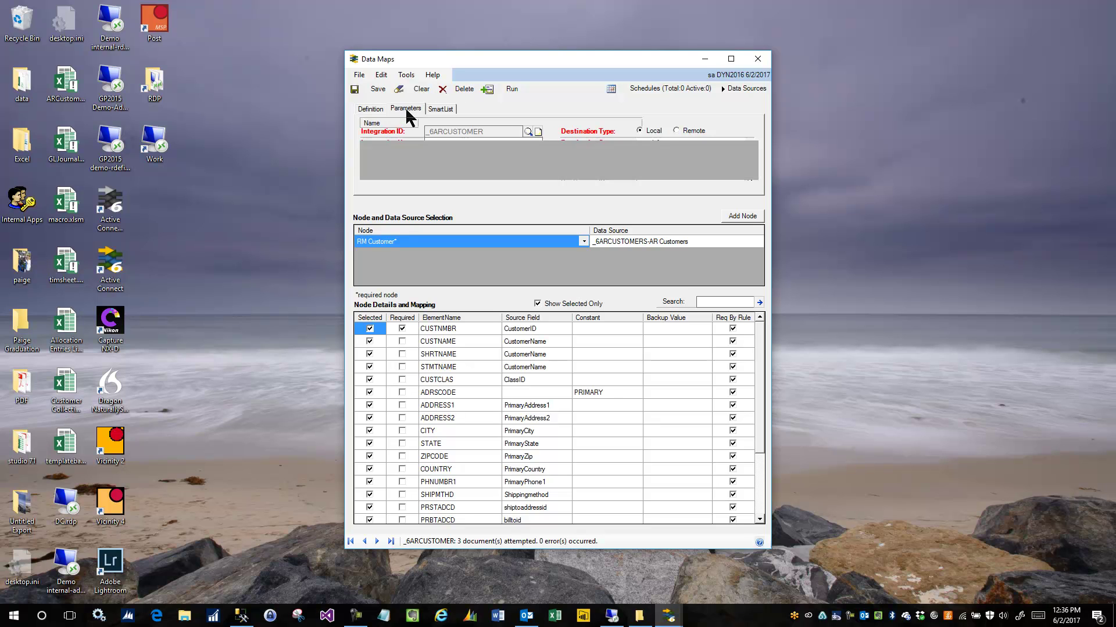
{"action": "left_click", "coordinate": [382, 135]}
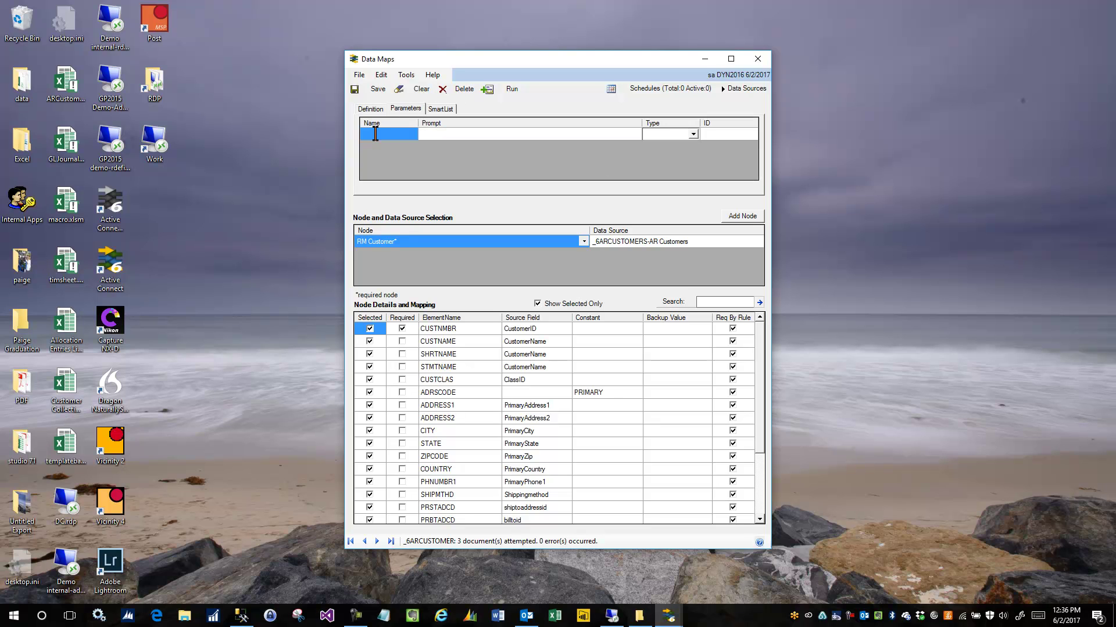
{"action": "left_click", "coordinate": [375, 134]}
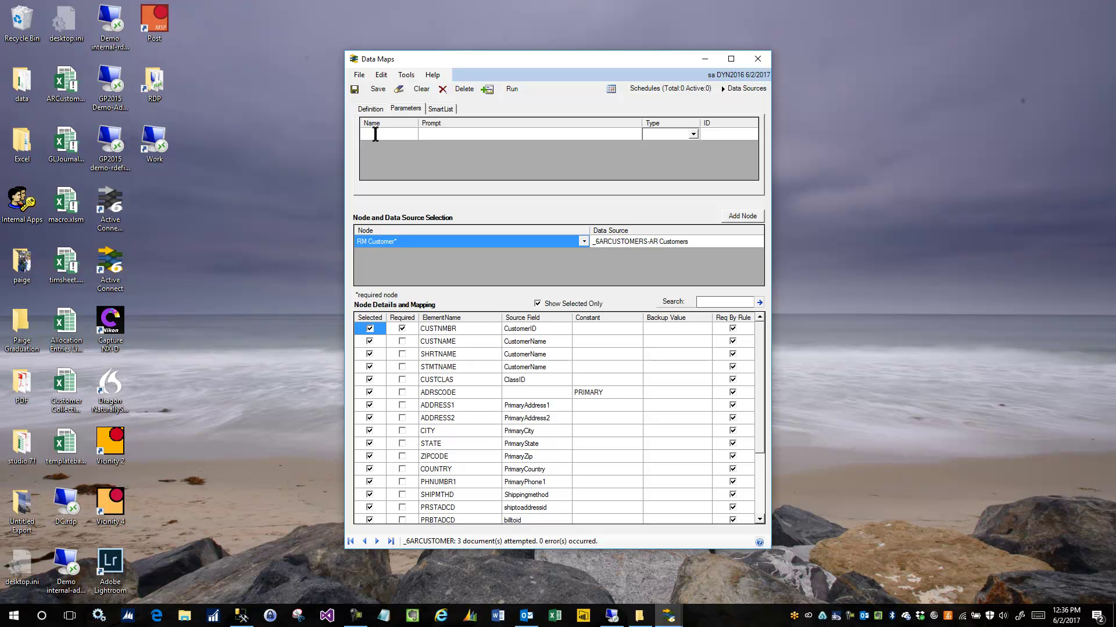
{"action": "type", "text": "zip"}
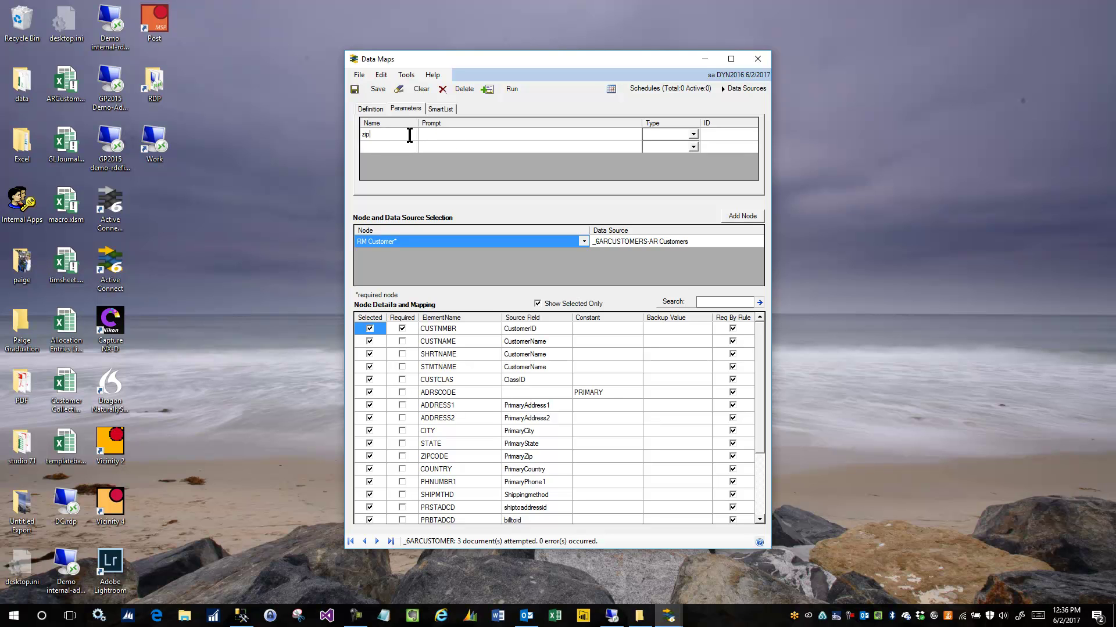
{"action": "left_click", "coordinate": [465, 134]}
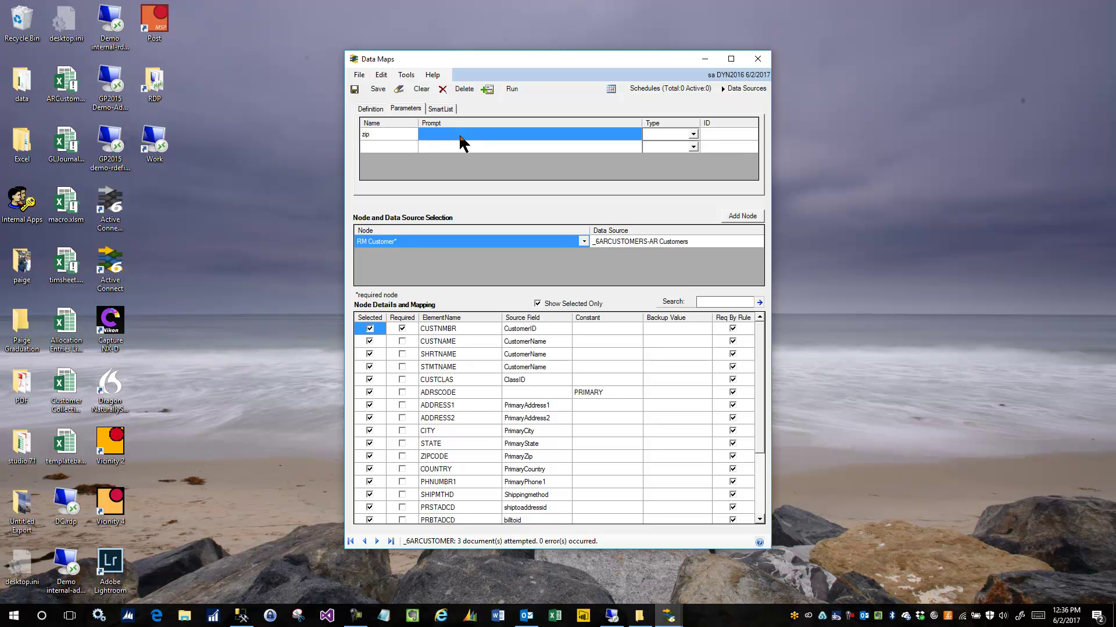
{"action": "left_click", "coordinate": [459, 137]}
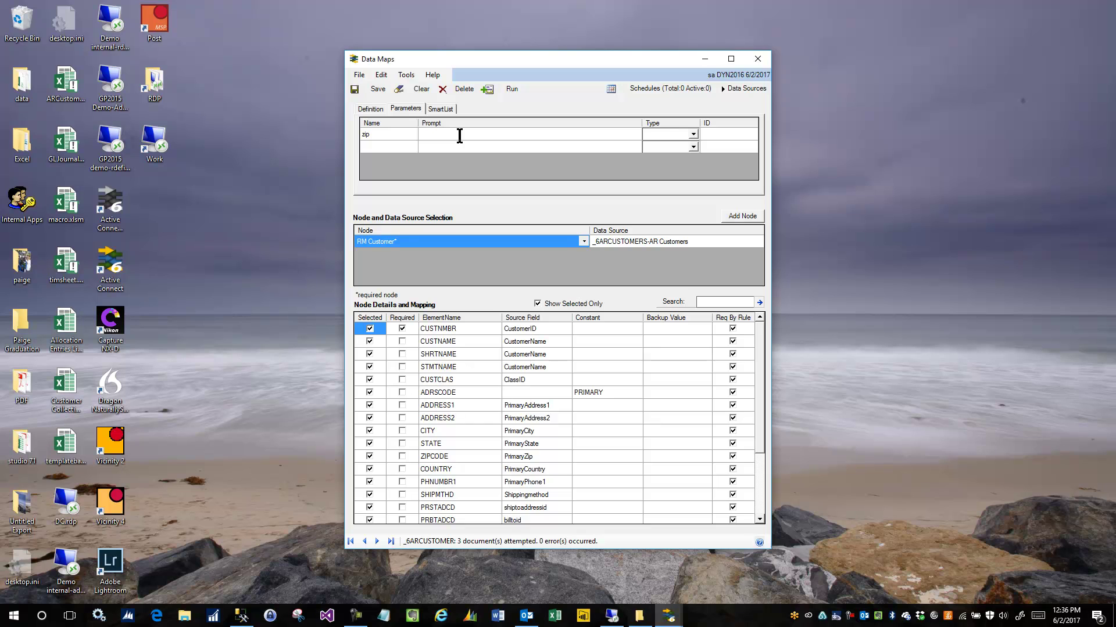
{"action": "type", "text": "Please enter zip."}
{"action": "left_click", "coordinate": [691, 134]}
{"action": "left_click", "coordinate": [692, 134]}
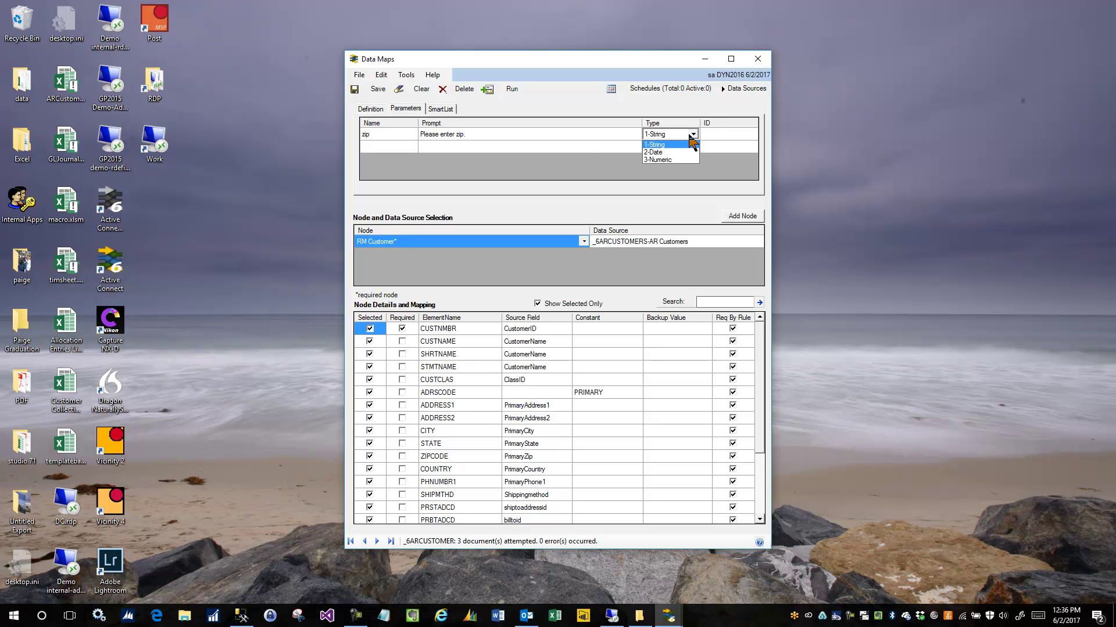
{"action": "left_click", "coordinate": [667, 145]}
{"action": "left_click", "coordinate": [710, 135]}
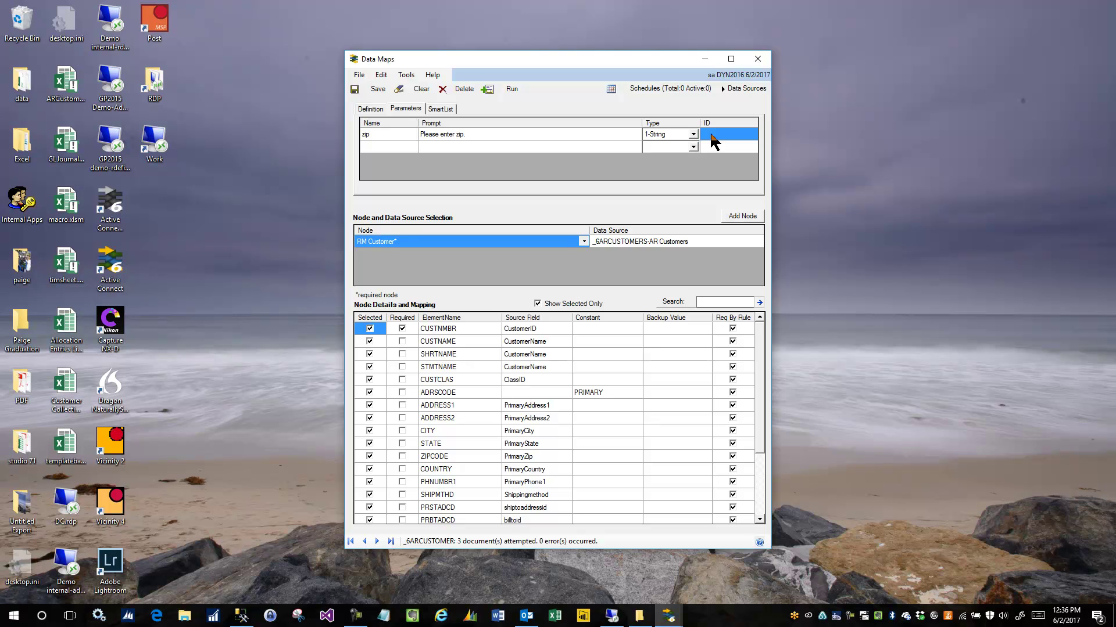
{"action": "type", "text": "1"}
Add a state parameter with prompt 'Please enter state', type 1-String, ID 2, and save the map.
{"action": "left_click", "coordinate": [381, 149]}
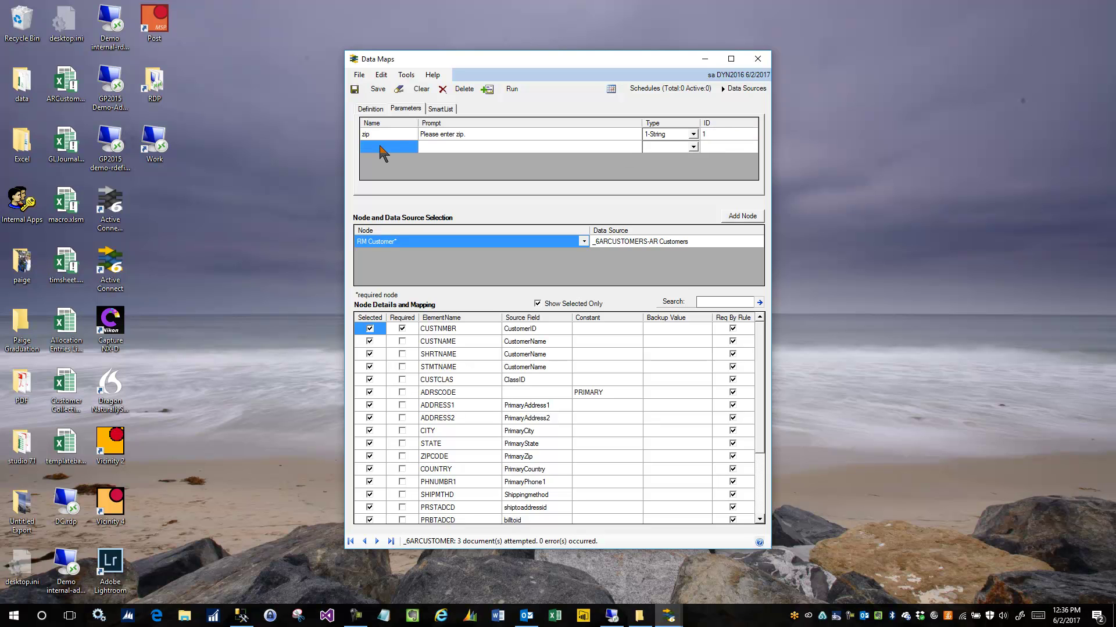
{"action": "left_click", "coordinate": [379, 145]}
{"action": "type", "text": "st"}
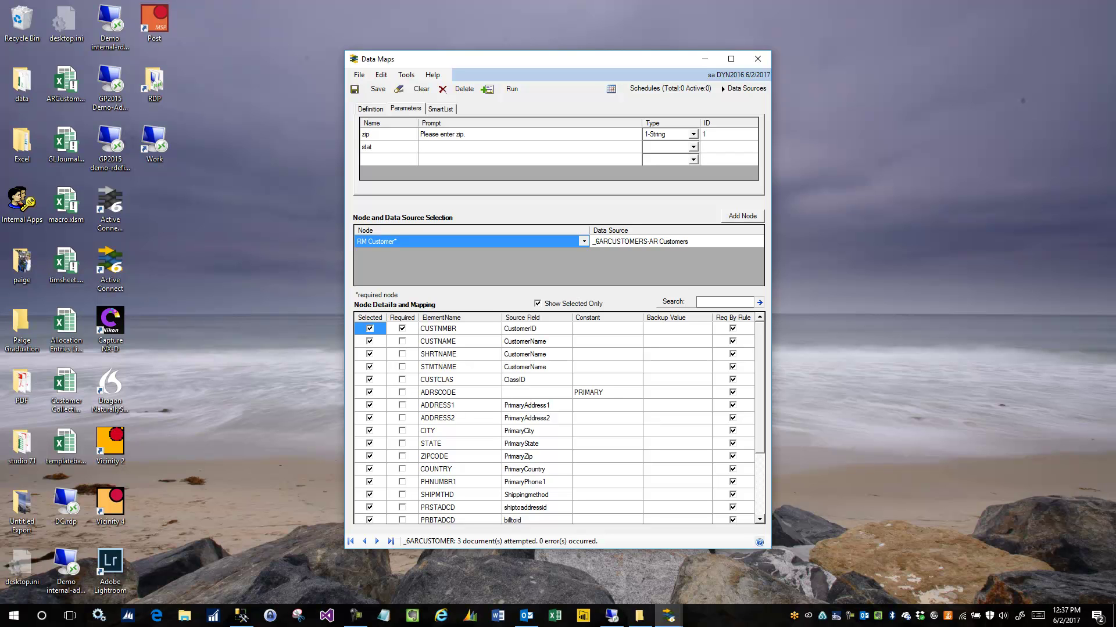
{"action": "type", "text": "ate"}
{"action": "key", "text": "Tab"}
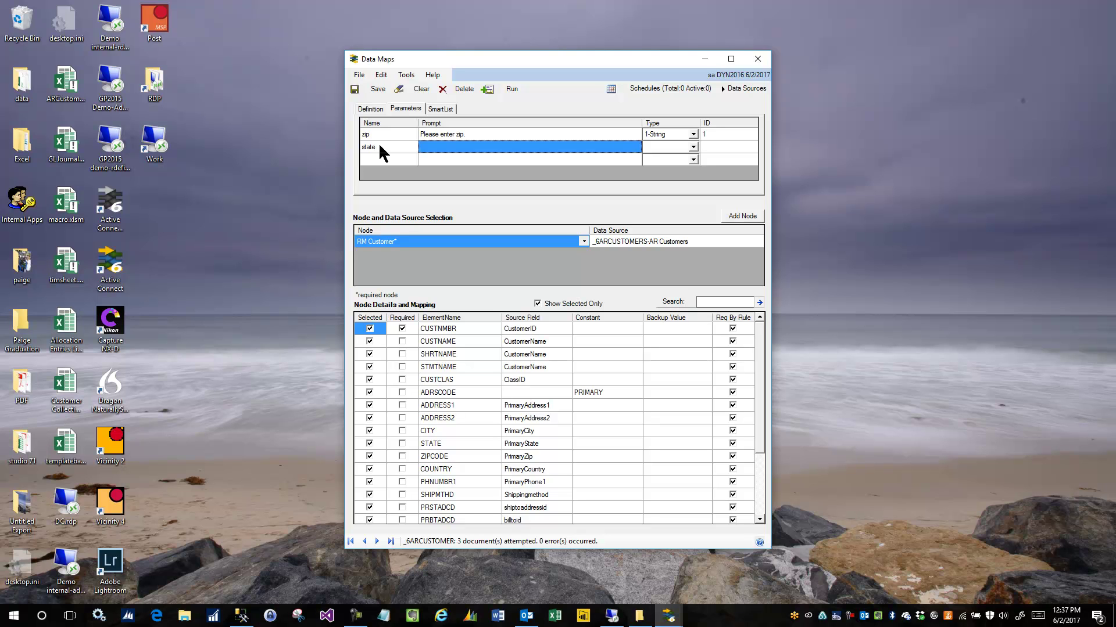
{"action": "type", "text": "Please enter "}
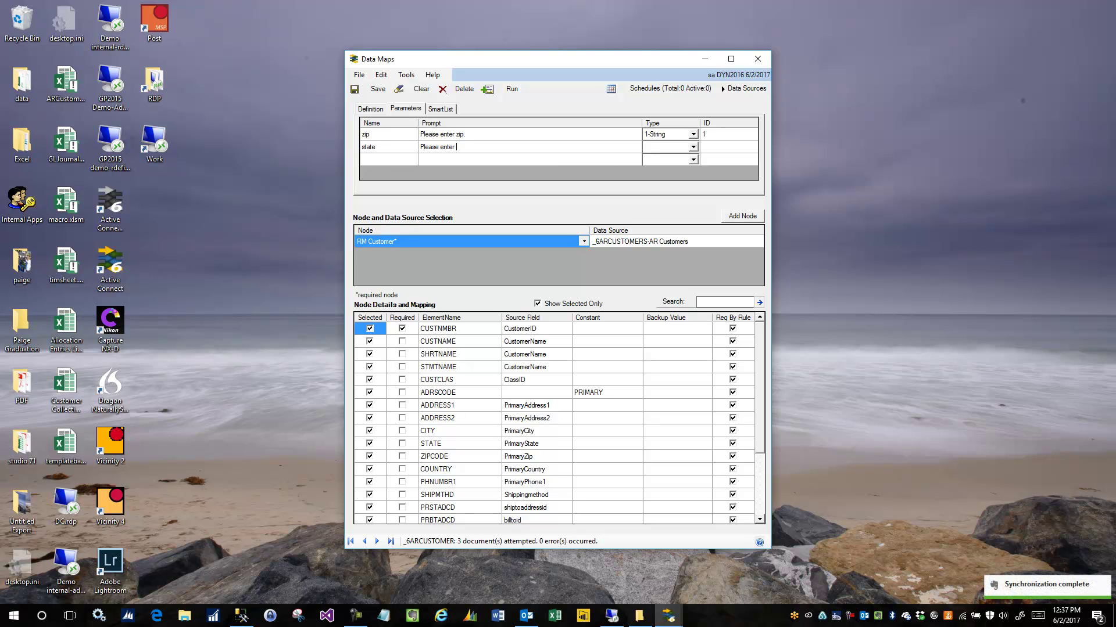
{"action": "type", "text": "state."}
{"action": "left_click", "coordinate": [694, 147]}
{"action": "left_click", "coordinate": [693, 147]}
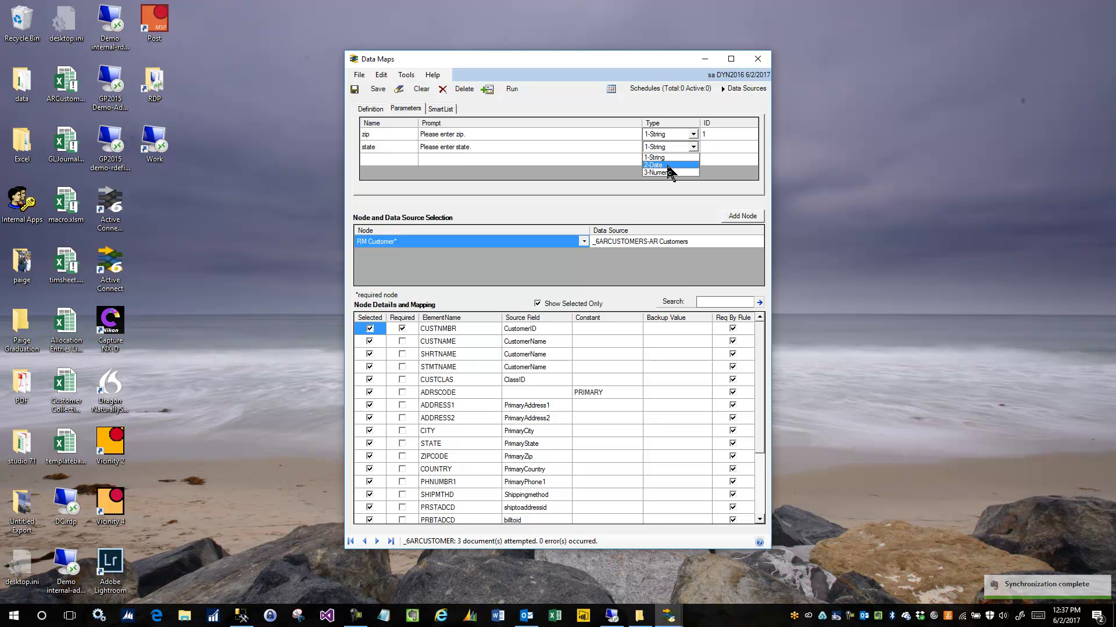
{"action": "left_click", "coordinate": [692, 156]}
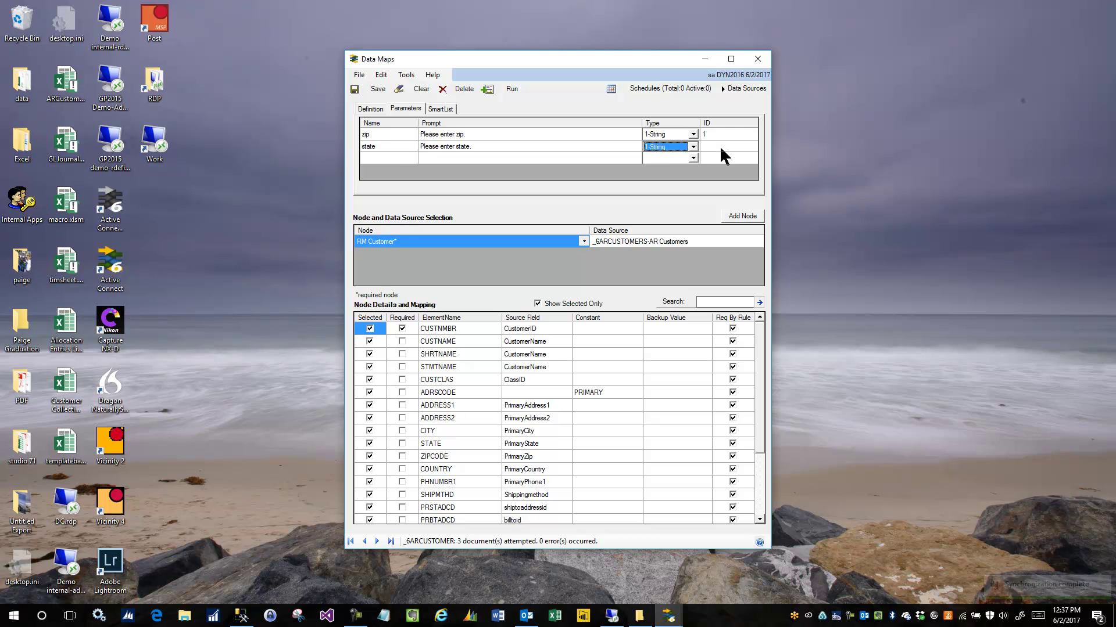
{"action": "left_click", "coordinate": [719, 147]}
{"action": "type", "text": "2"}
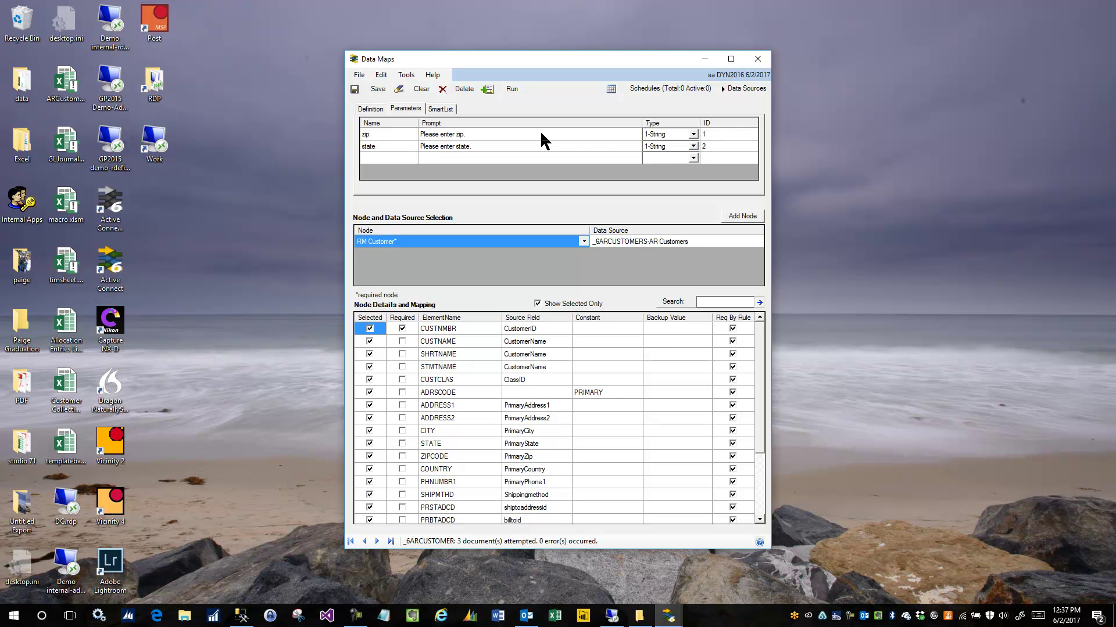
{"action": "left_click", "coordinate": [545, 135]}
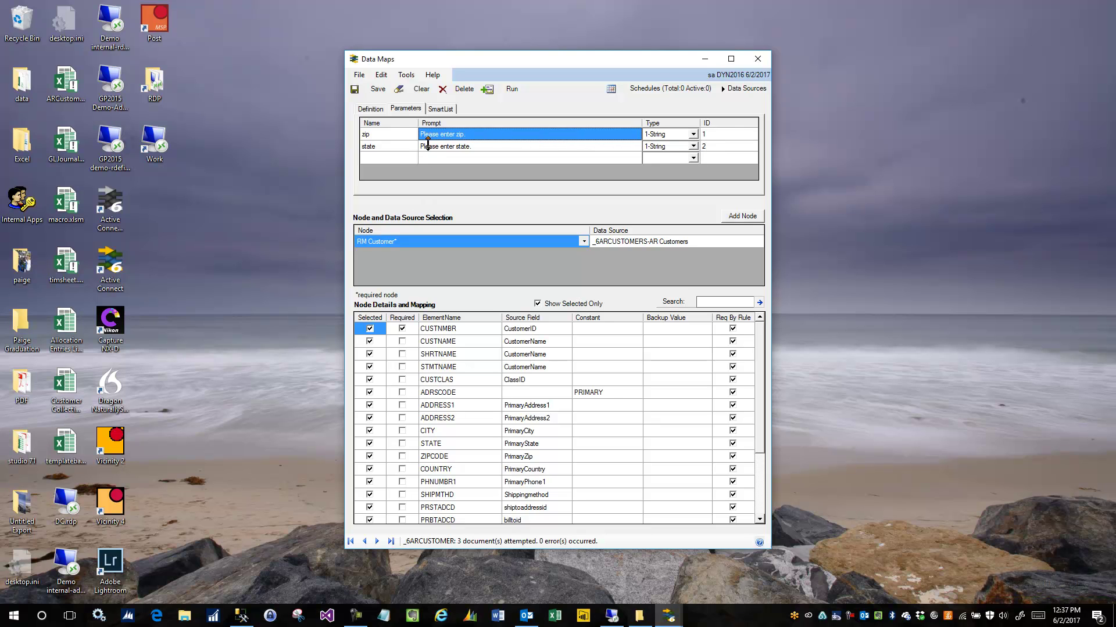
{"action": "left_click", "coordinate": [372, 90]}
Reload _6ARCUSTOMER from the lookup and check its zip and state parameters.
{"action": "left_click", "coordinate": [372, 110]}
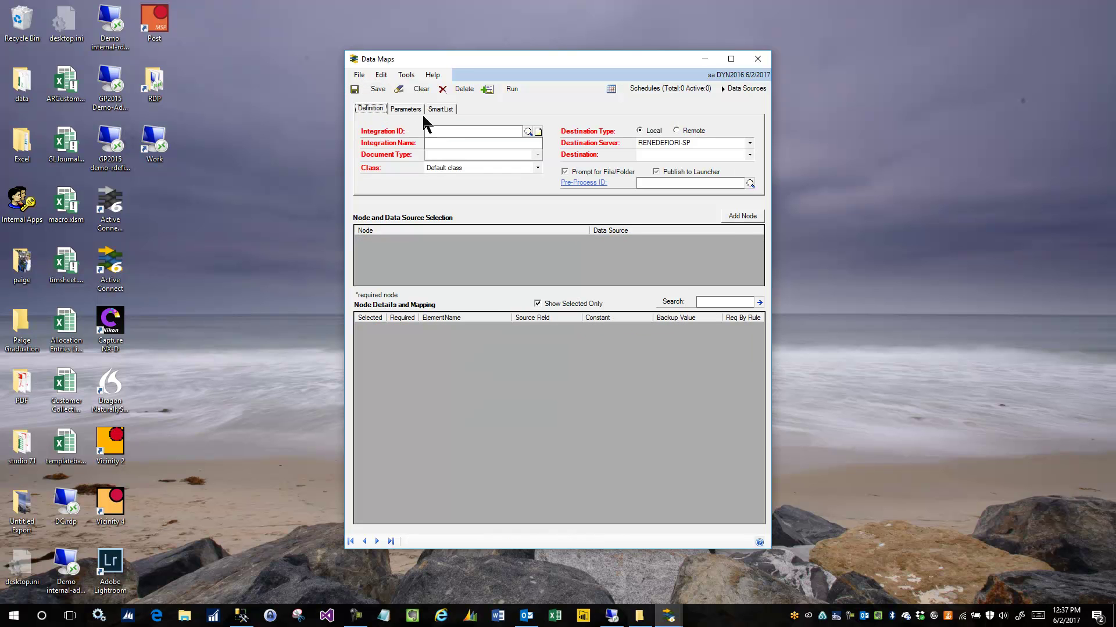
{"action": "left_click", "coordinate": [528, 131]}
{"action": "scroll", "coordinate": [459, 326], "scroll_direction": "down", "scroll_amount": 2}
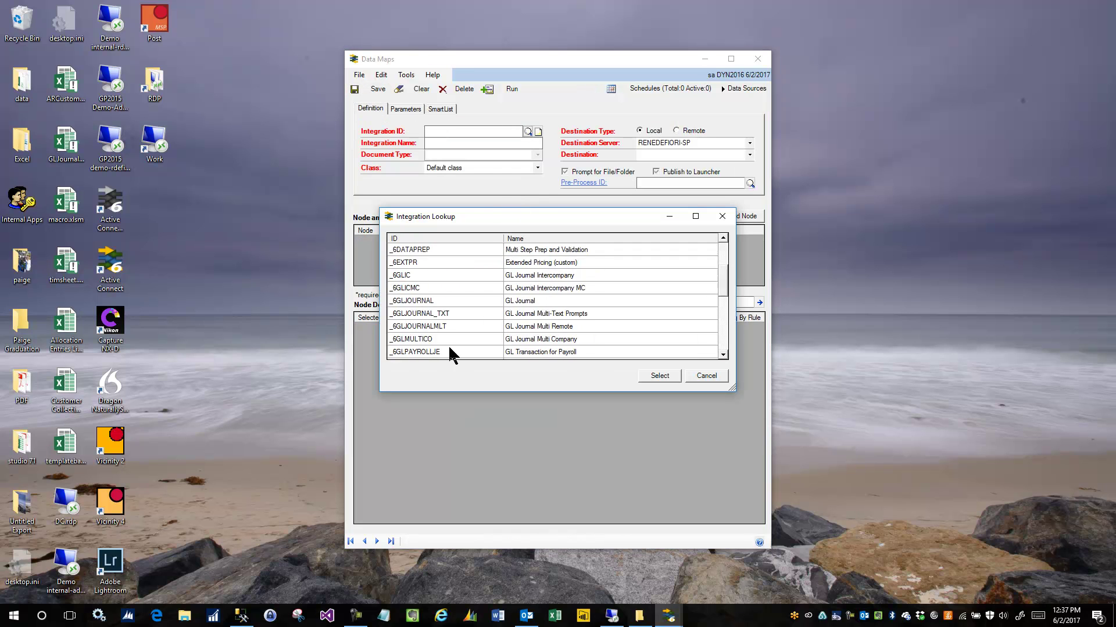
{"action": "scroll", "coordinate": [445, 325], "scroll_direction": "up", "scroll_amount": 2}
{"action": "left_click", "coordinate": [432, 302]}
{"action": "double_click", "coordinate": [433, 302]}
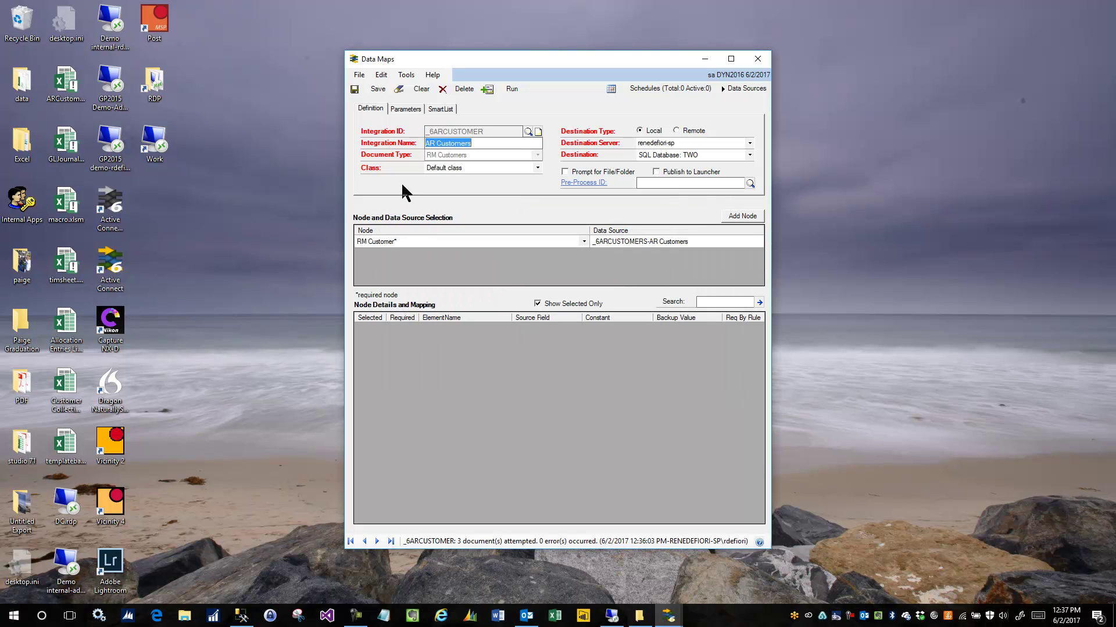
{"action": "left_click", "coordinate": [405, 109]}
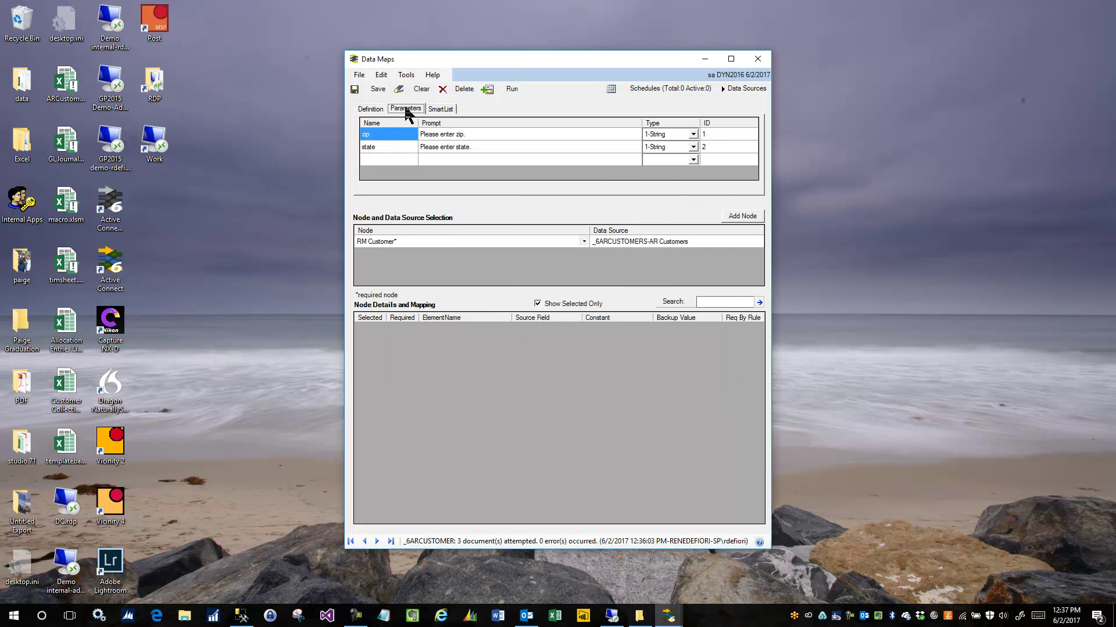
{"action": "left_click", "coordinate": [372, 109]}
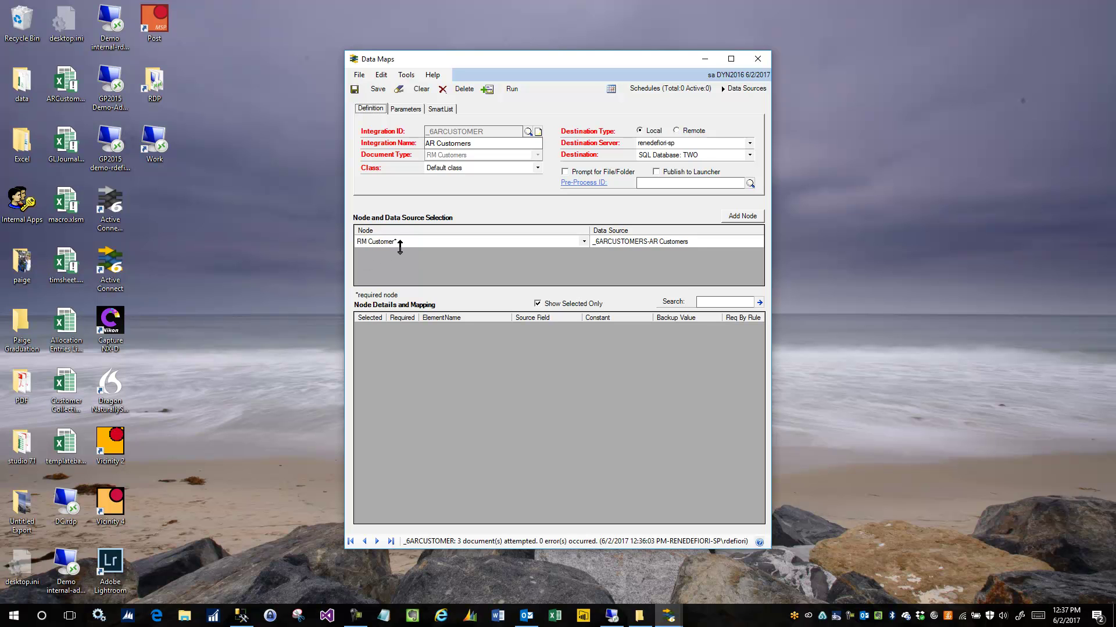
Open the RM Customer data source and switch its SQL script to Extra Large Text.
{"action": "double_click", "coordinate": [388, 248]}
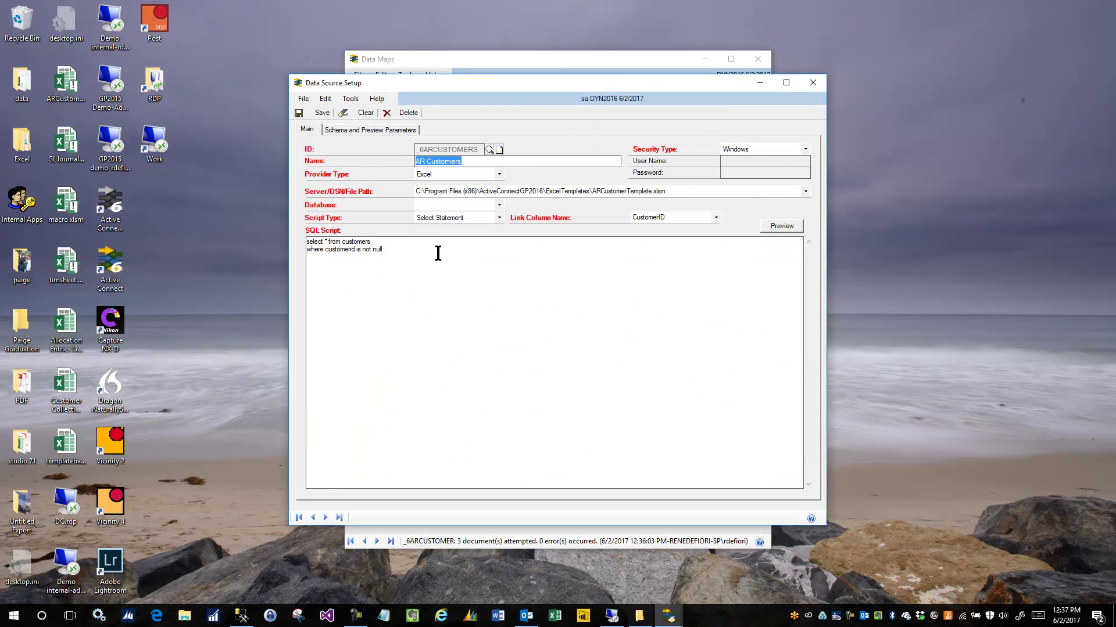
{"action": "left_click", "coordinate": [417, 254]}
{"action": "left_click", "coordinate": [352, 99]}
{"action": "mouse_move", "coordinate": [380, 176]}
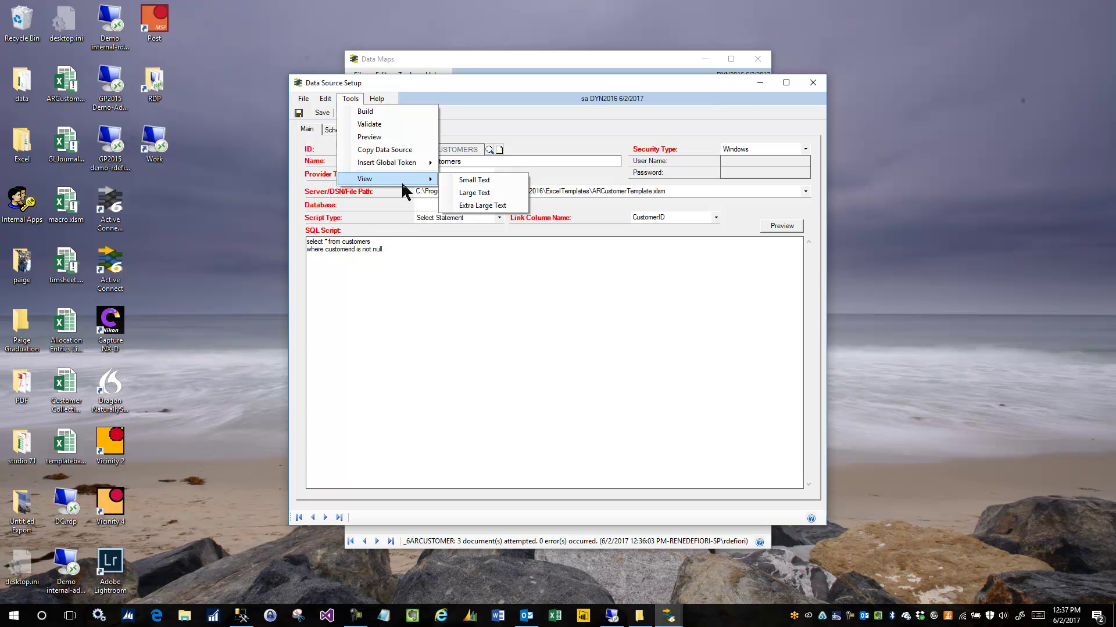
{"action": "left_click", "coordinate": [471, 205]}
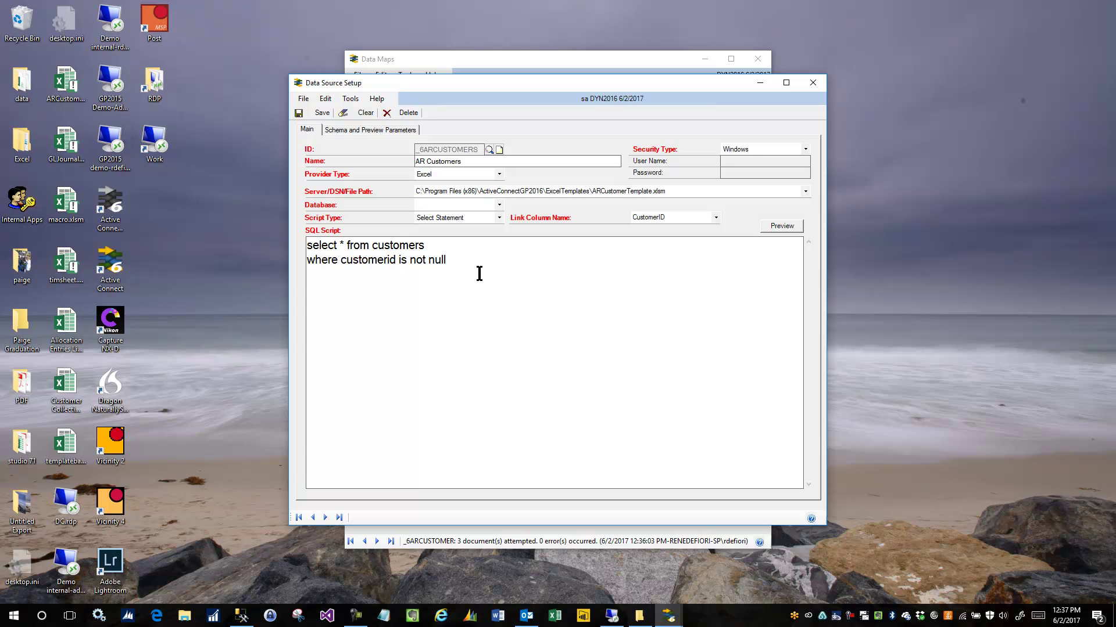
Append 'and primaryzip=' with the {{zip}} token and 'and primarystate=' with the {{state}} token.
{"action": "type", "text": "and primaryzip="}
{"action": "right_click", "coordinate": [551, 262]}
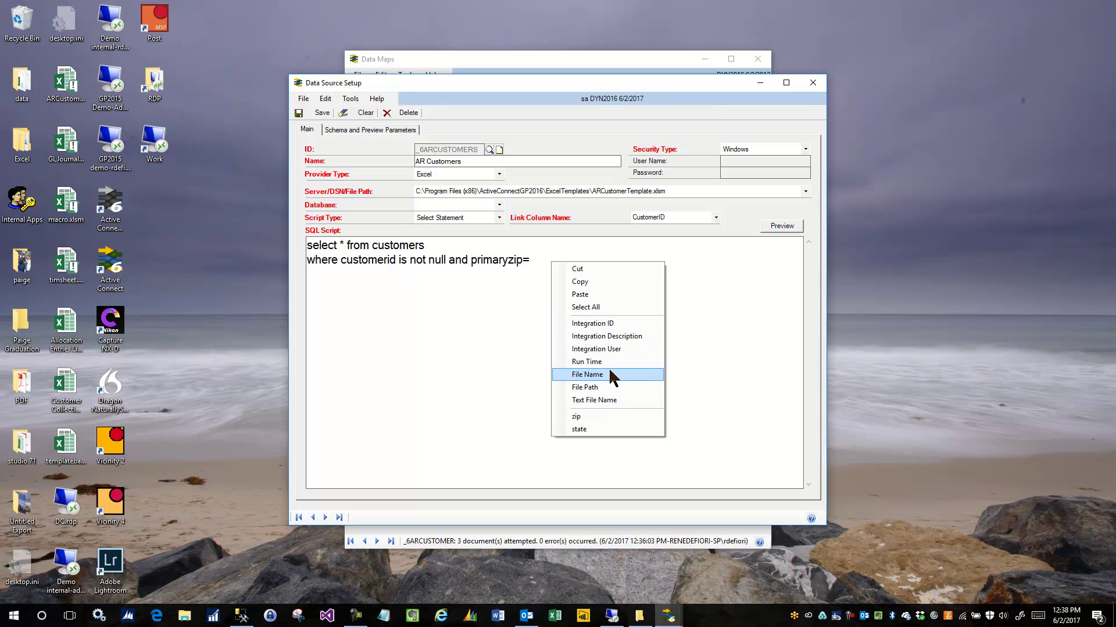
{"action": "left_click", "coordinate": [588, 417]}
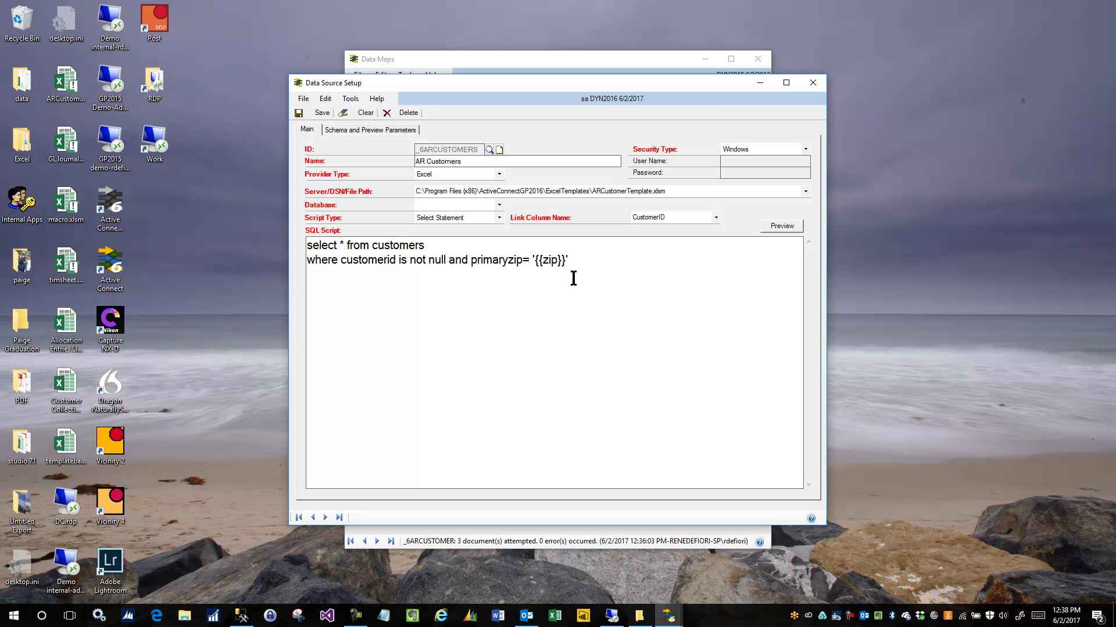
{"action": "type", "text": "and primarystate="}
{"action": "right_click", "coordinate": [678, 261]}
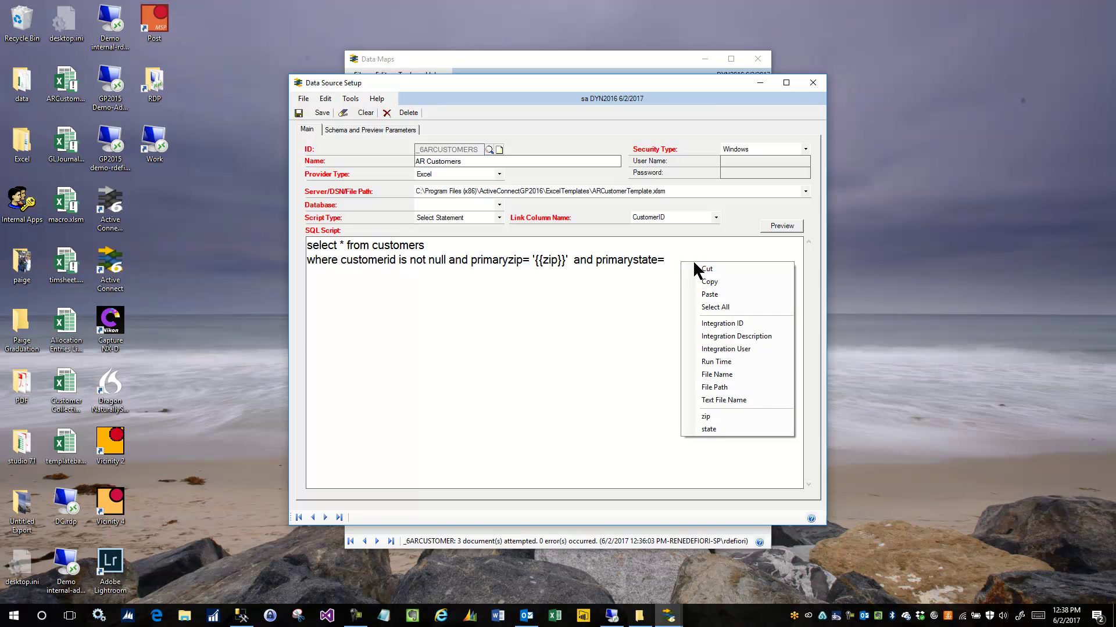
{"action": "left_click", "coordinate": [709, 429]}
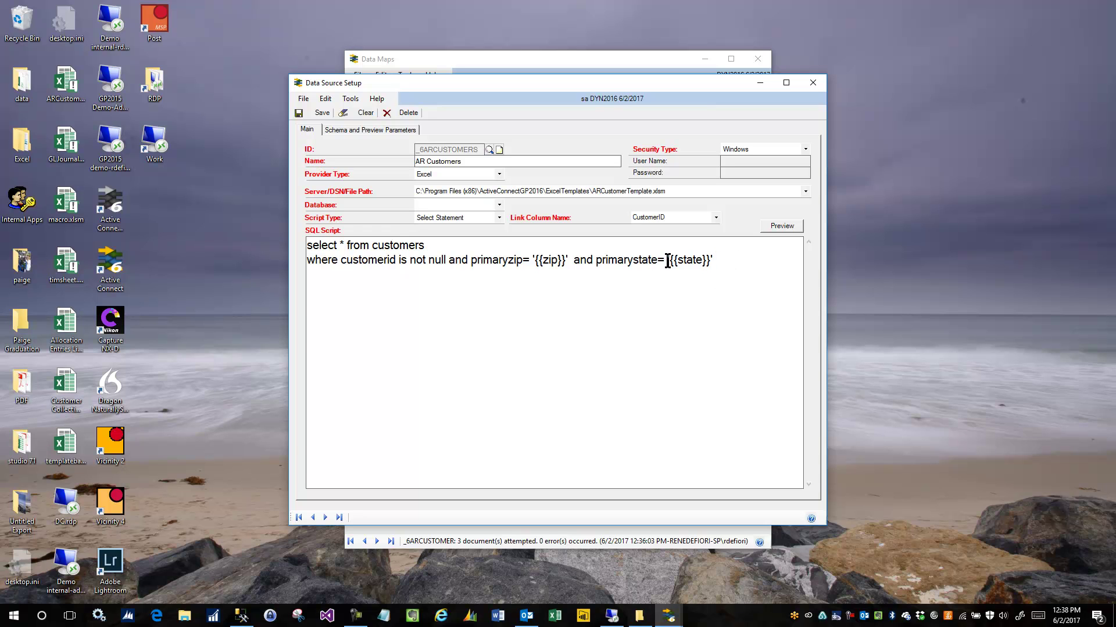
Remove the quotes surrounding the {{zip}} token in the SQL script.
{"action": "left_click", "coordinate": [567, 260]}
{"action": "key", "text": "BackSpace"}
{"action": "left_click", "coordinate": [535, 260]}
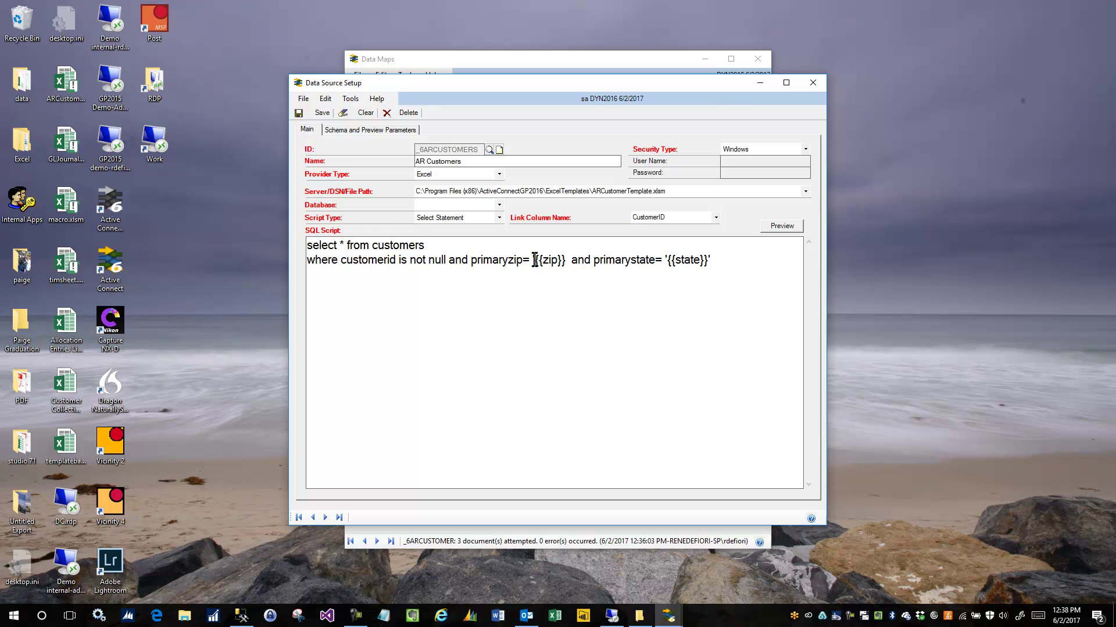
{"action": "key", "text": "BackSpace"}
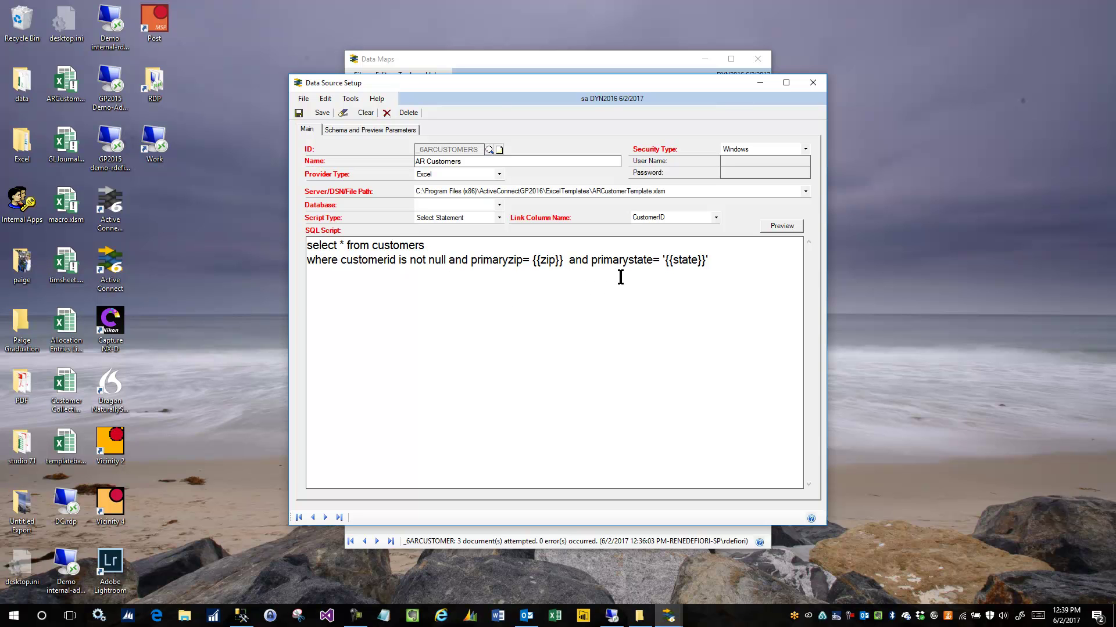
Preview the data with zip 92677 and state ca, showing one customer row.
{"action": "left_click", "coordinate": [783, 226]}
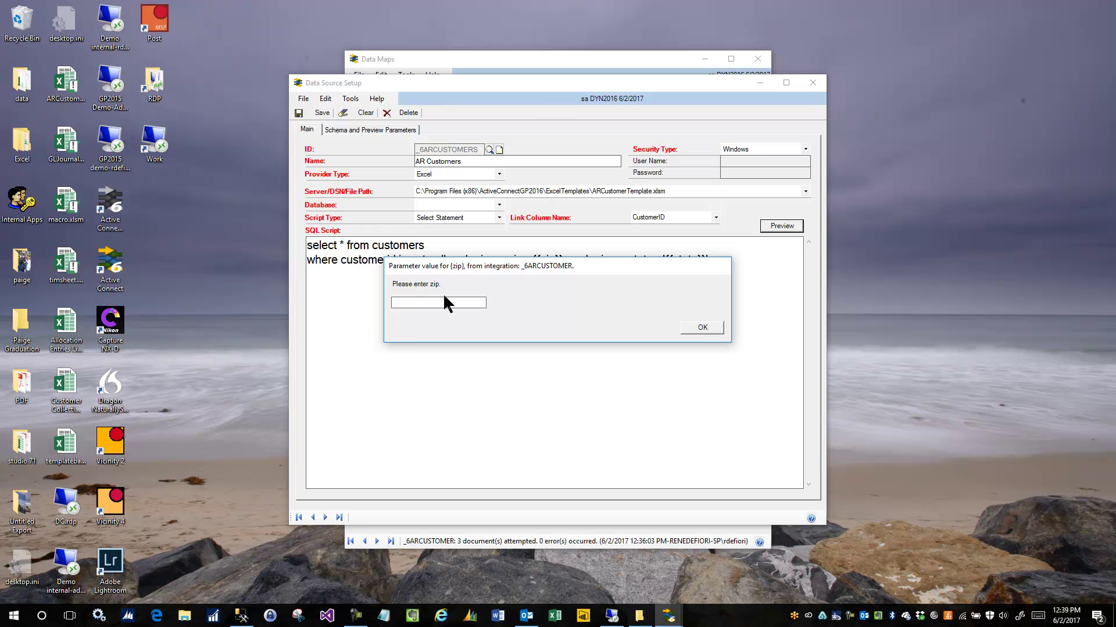
{"action": "type", "text": "92677"}
{"action": "left_click", "coordinate": [700, 327]}
{"action": "type", "text": "ca"}
{"action": "left_click", "coordinate": [693, 326]}
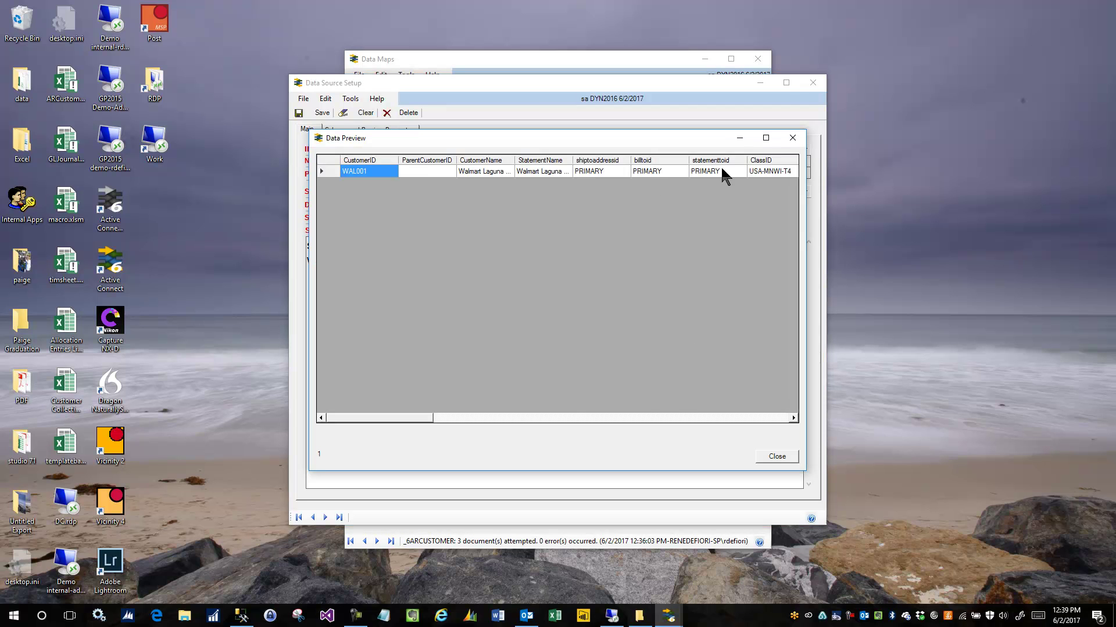
{"action": "left_click_drag", "start_coordinate": [428, 417], "coordinate": [372, 417]}
Close the preview, save the data source and close its setup window.
{"action": "left_click", "coordinate": [778, 456]}
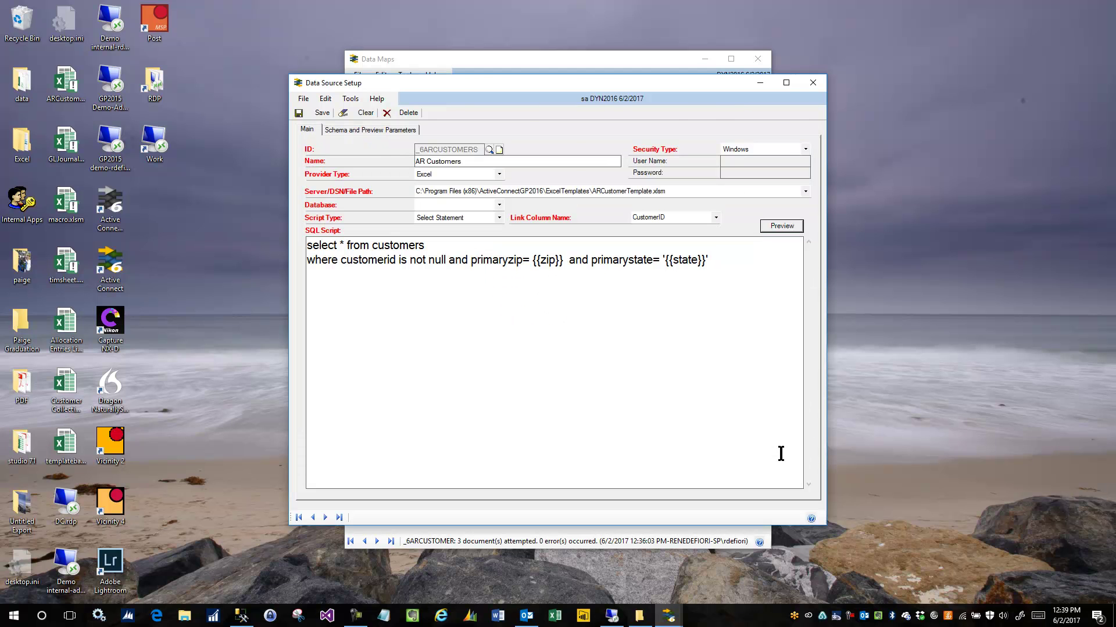
{"action": "left_click", "coordinate": [317, 111]}
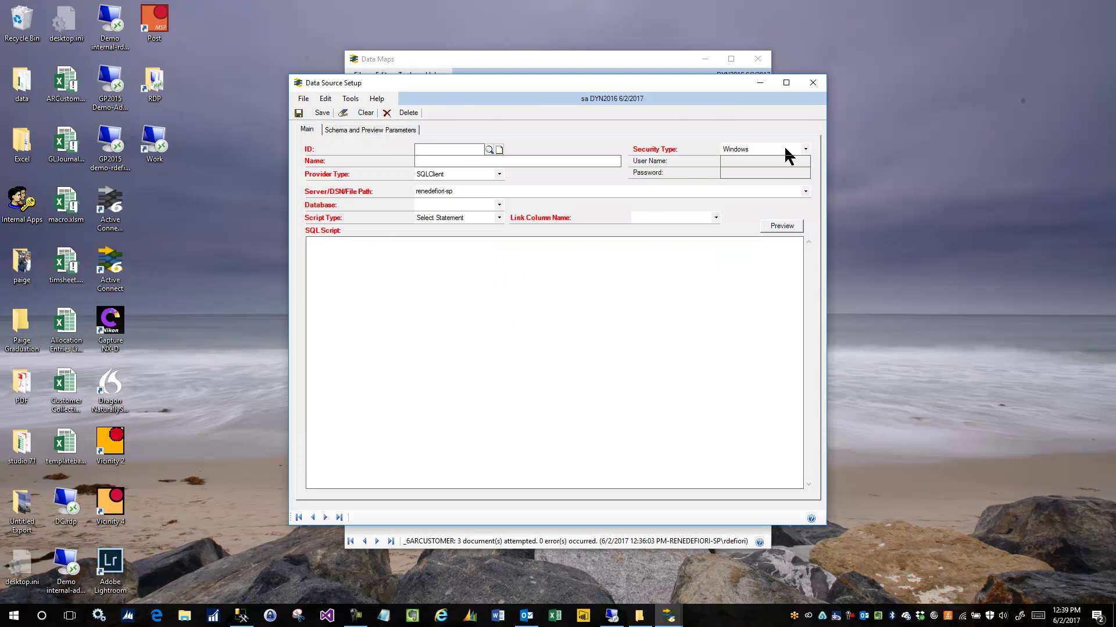
{"action": "left_click", "coordinate": [812, 84]}
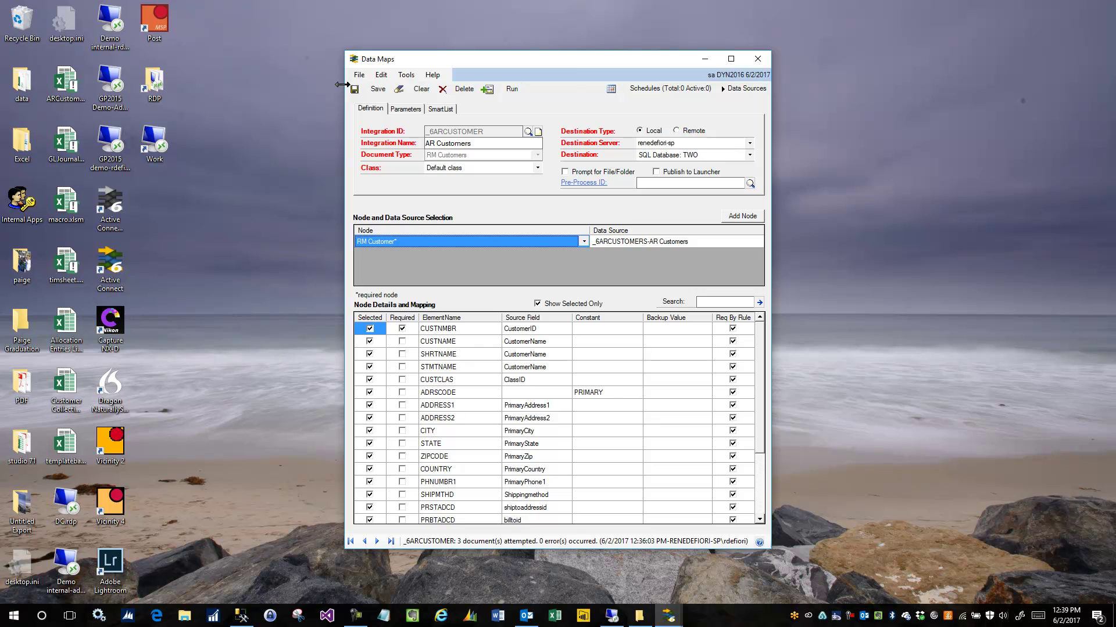
Run the integration with zip 92677 and state ca, yielding 1 document and 0 errors.
{"action": "left_click", "coordinate": [511, 89]}
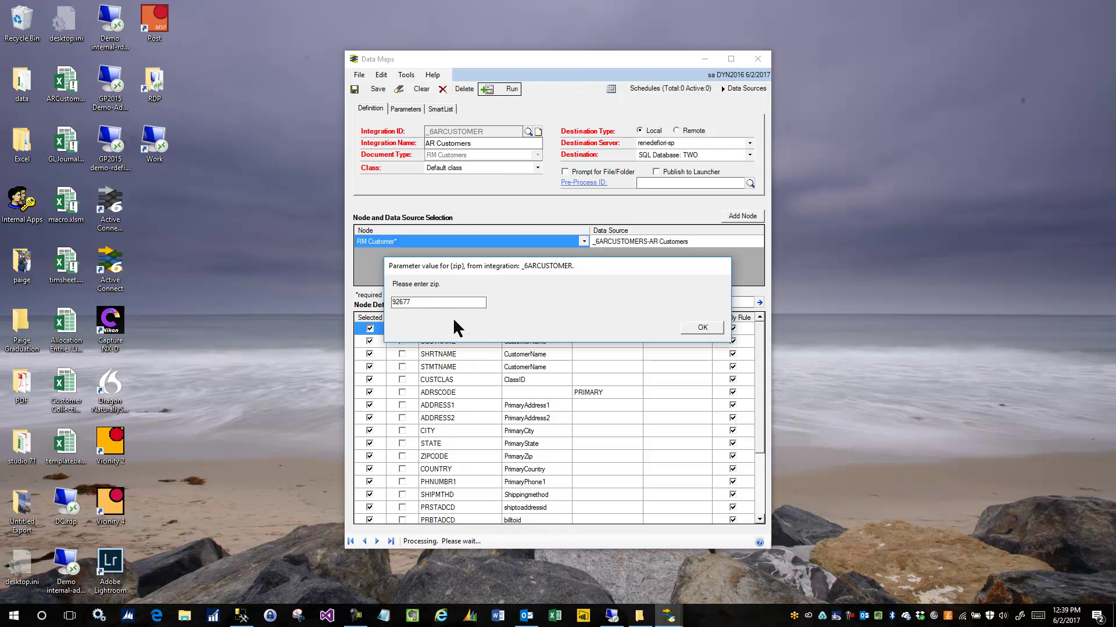
{"action": "left_click", "coordinate": [430, 305]}
{"action": "left_click", "coordinate": [710, 324]}
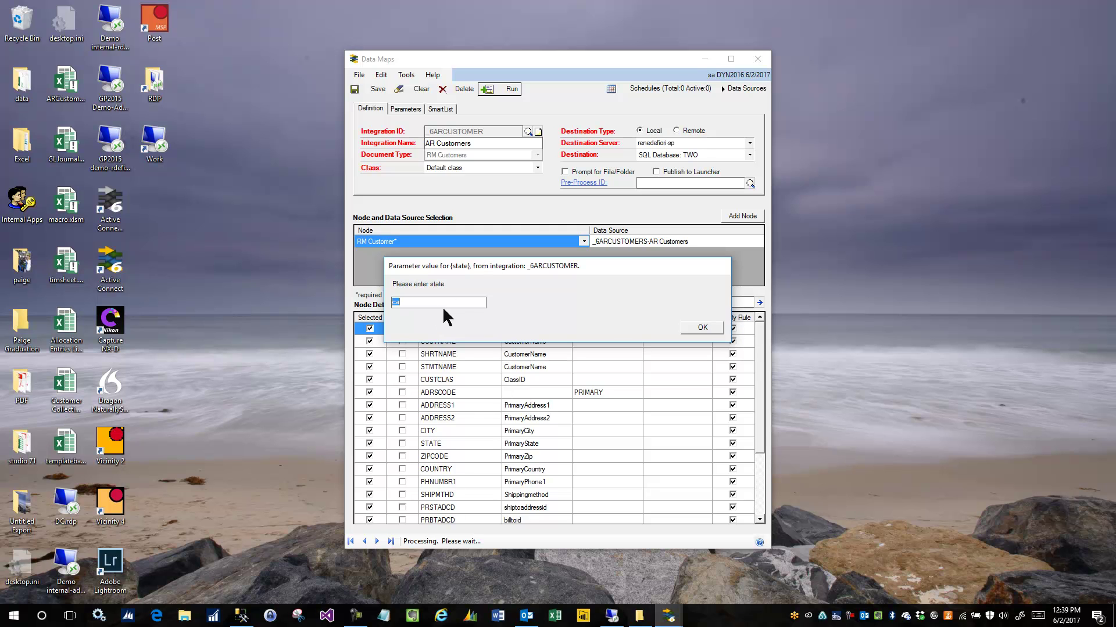
{"action": "left_click", "coordinate": [705, 327]}
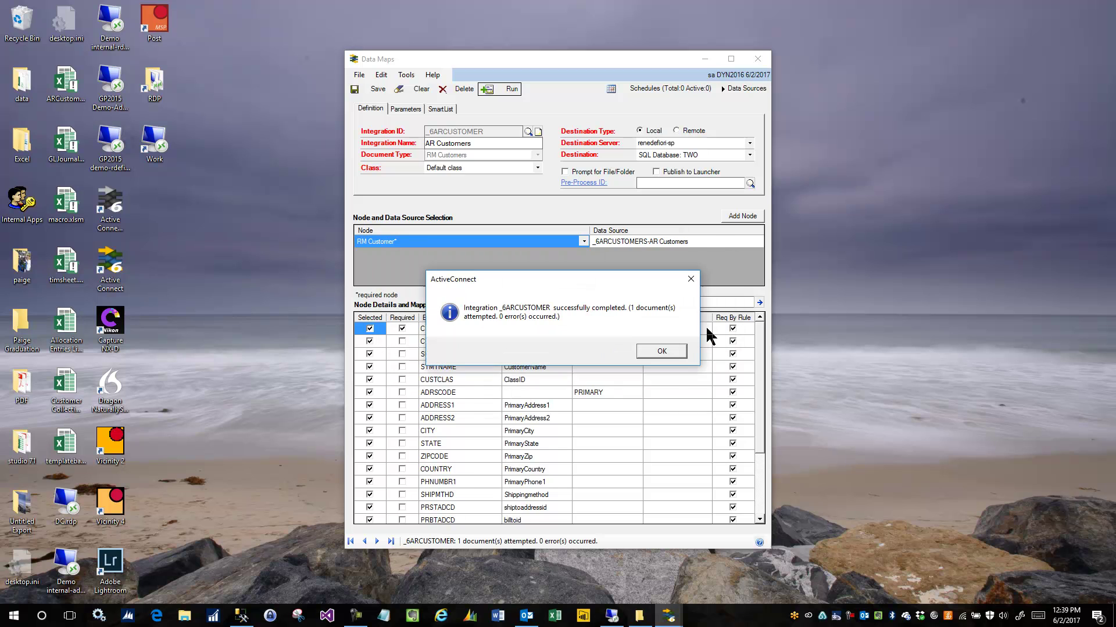
{"action": "left_click", "coordinate": [660, 351]}
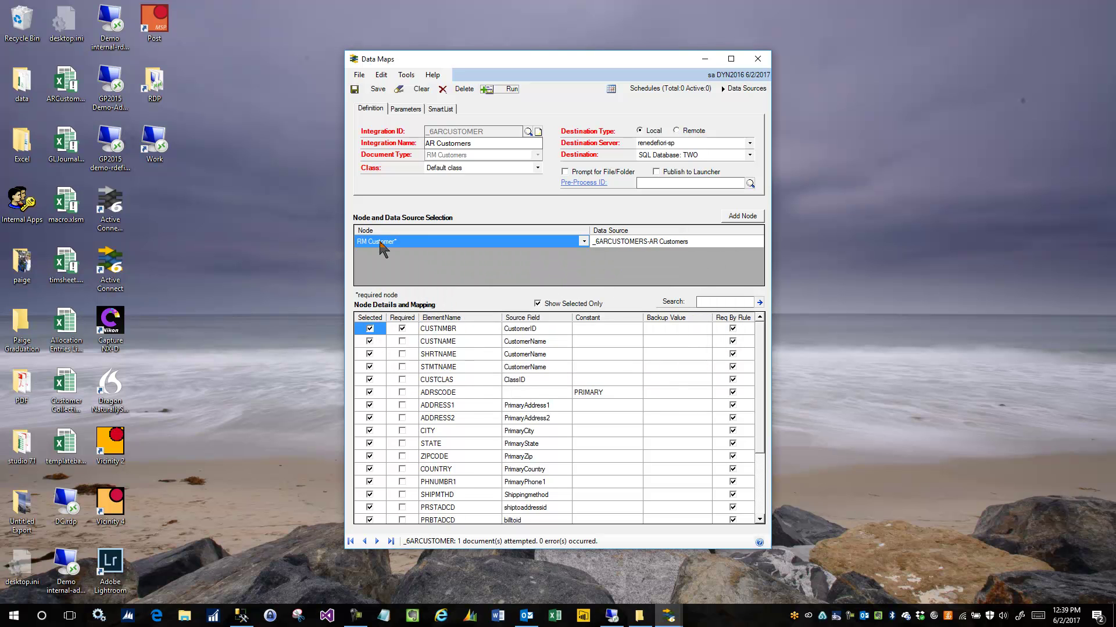
{"action": "double_click", "coordinate": [382, 245]}
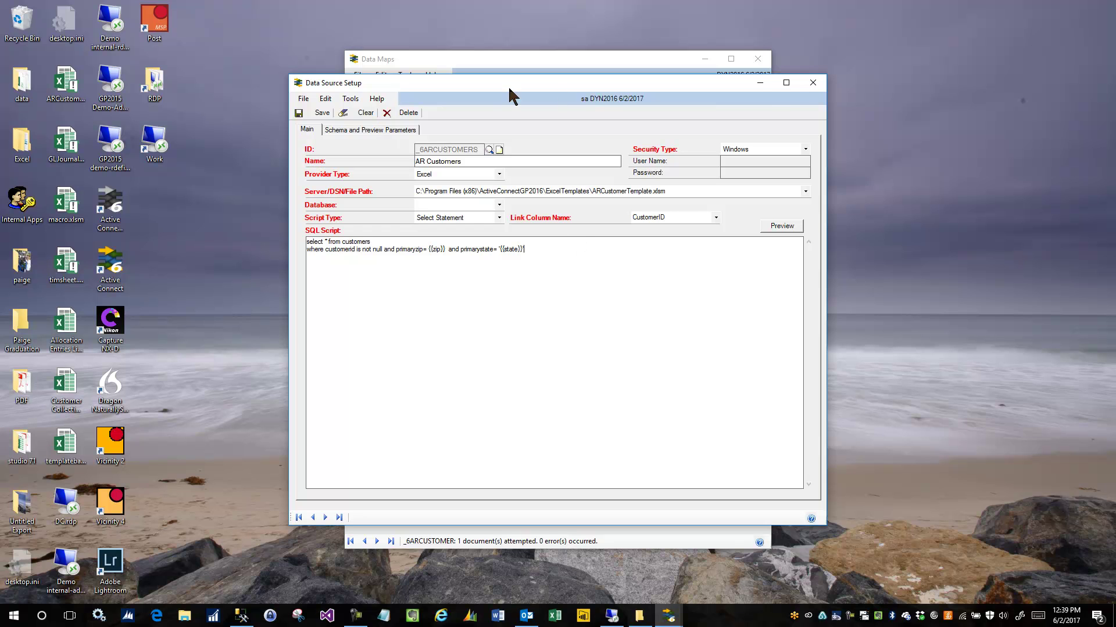
{"action": "left_click", "coordinate": [812, 82]}
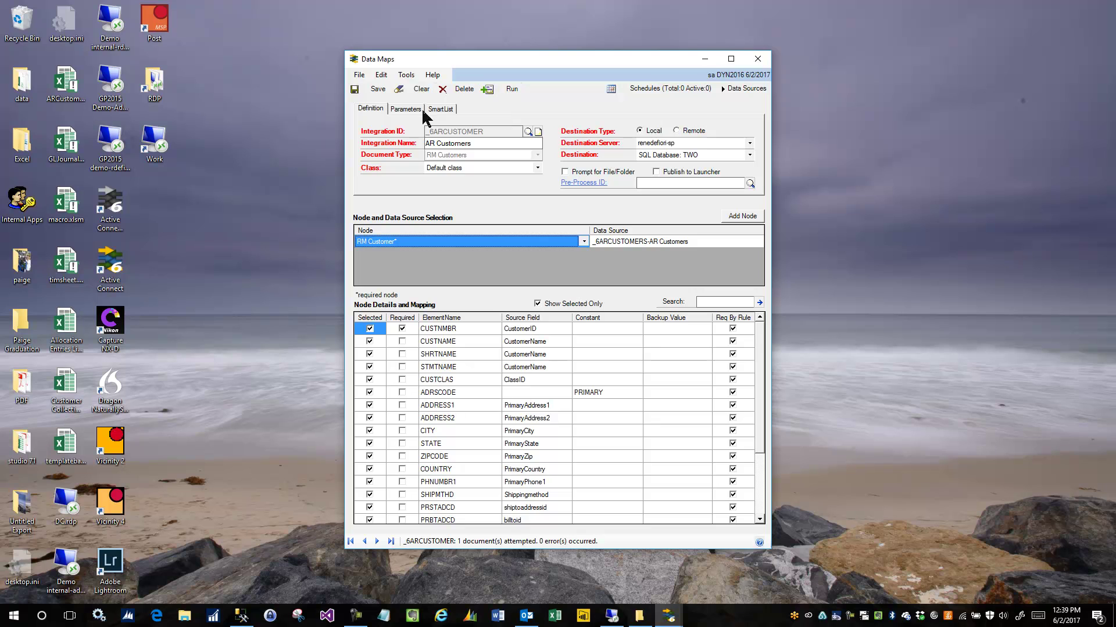
{"action": "left_click", "coordinate": [406, 109]}
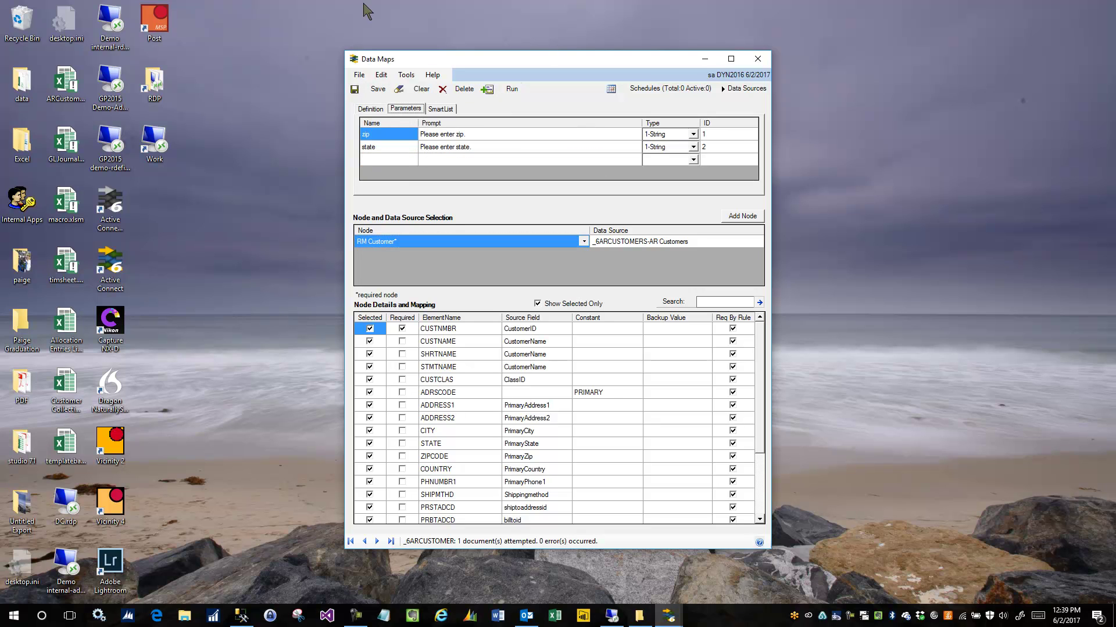
{"action": "left_click", "coordinate": [369, 109]}
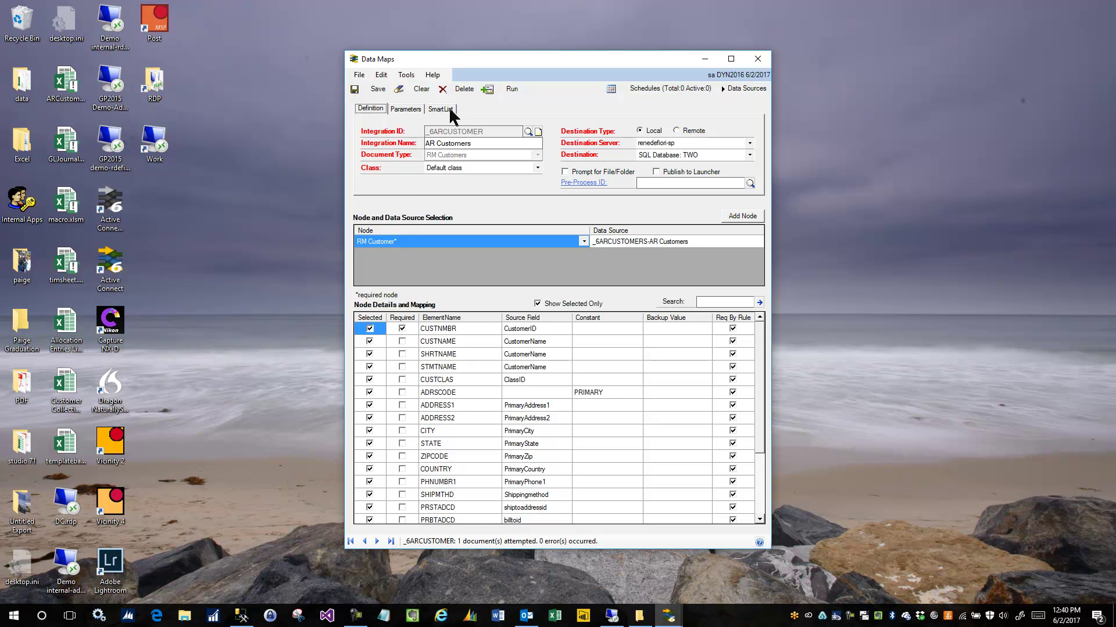
{"action": "left_click", "coordinate": [402, 109]}
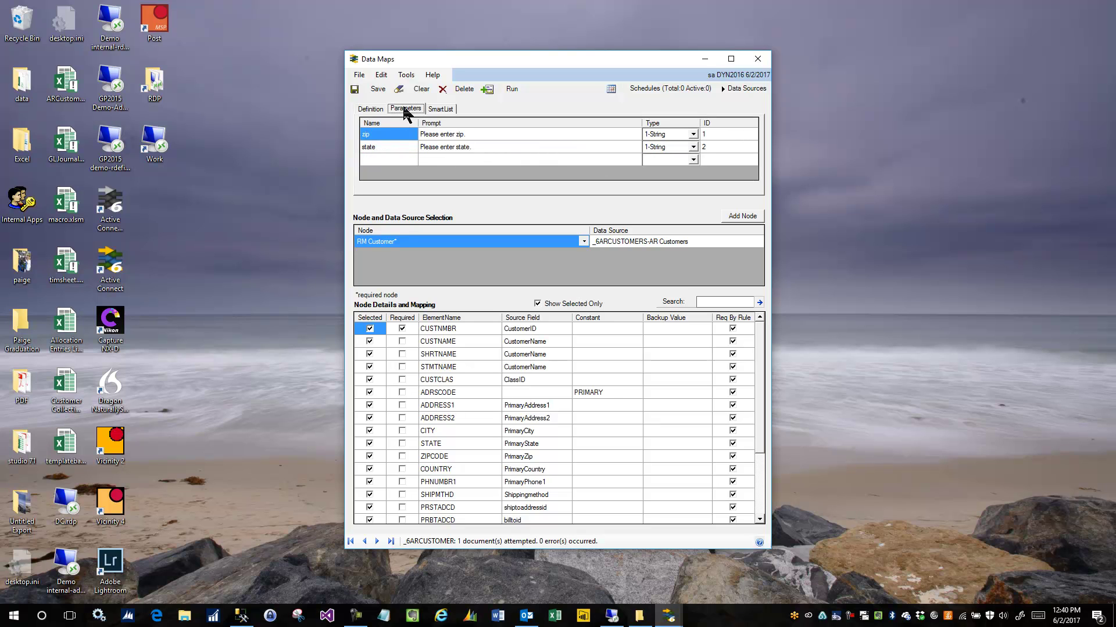
{"action": "left_click", "coordinate": [370, 109]}
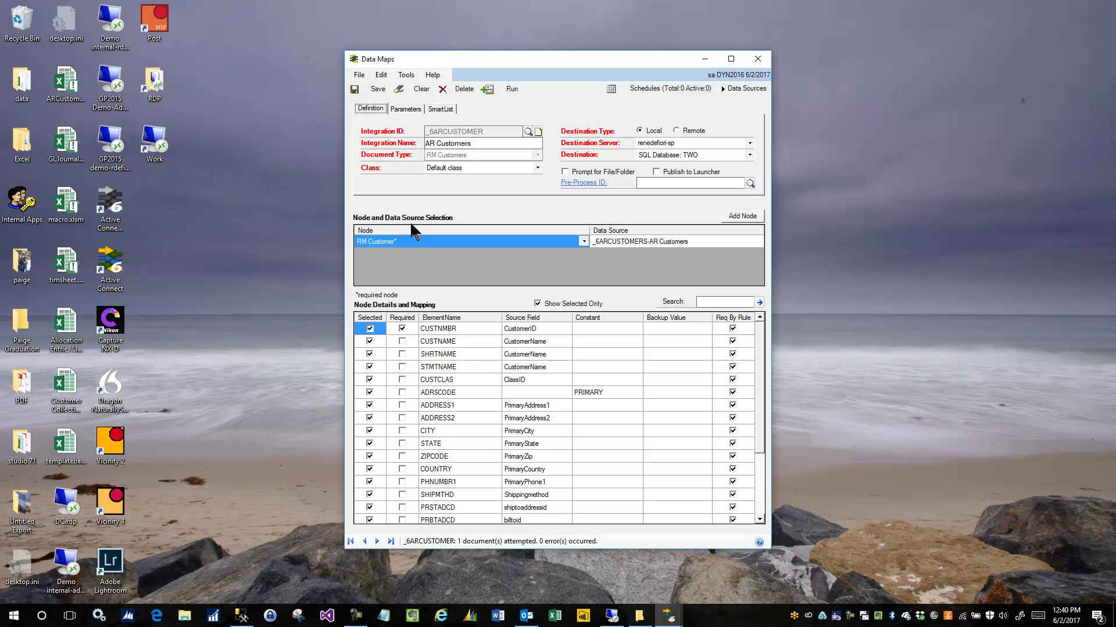
Preview RM Customer data with the zip and state prompts, then view Schema and Preview Parameters.
{"action": "double_click", "coordinate": [376, 243]}
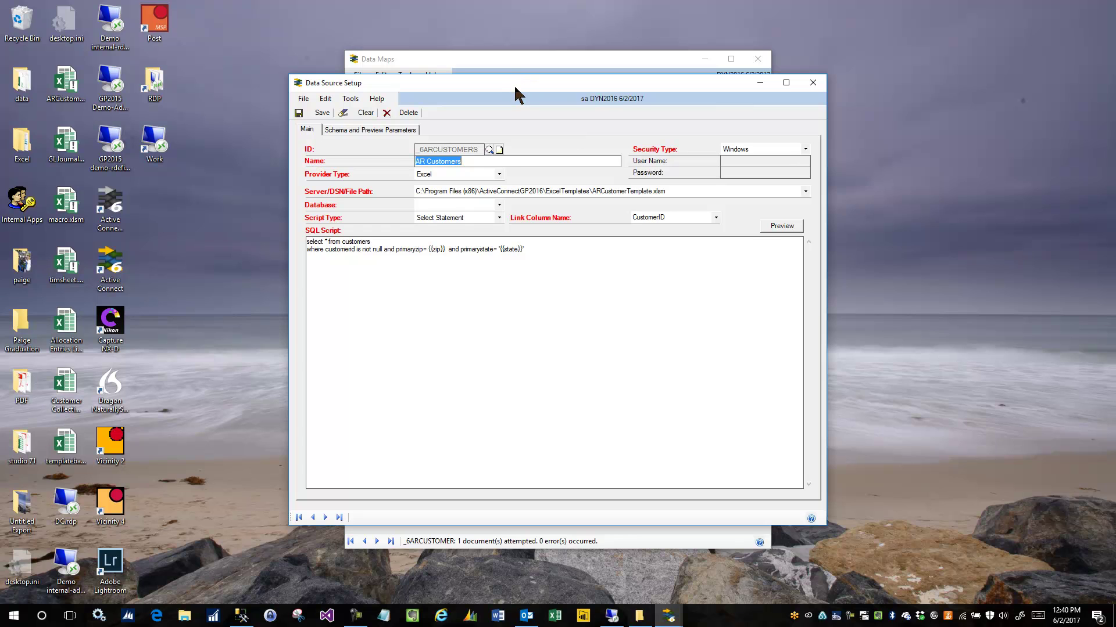
{"action": "left_click_drag", "start_coordinate": [513, 85], "coordinate": [545, 85]}
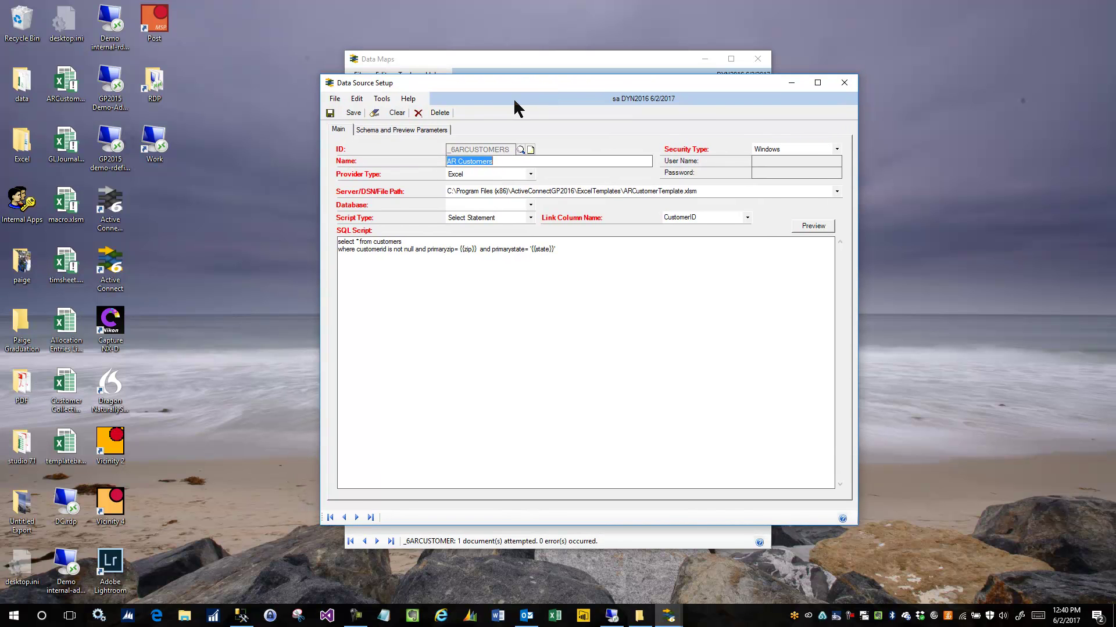
{"action": "left_click", "coordinate": [807, 232]}
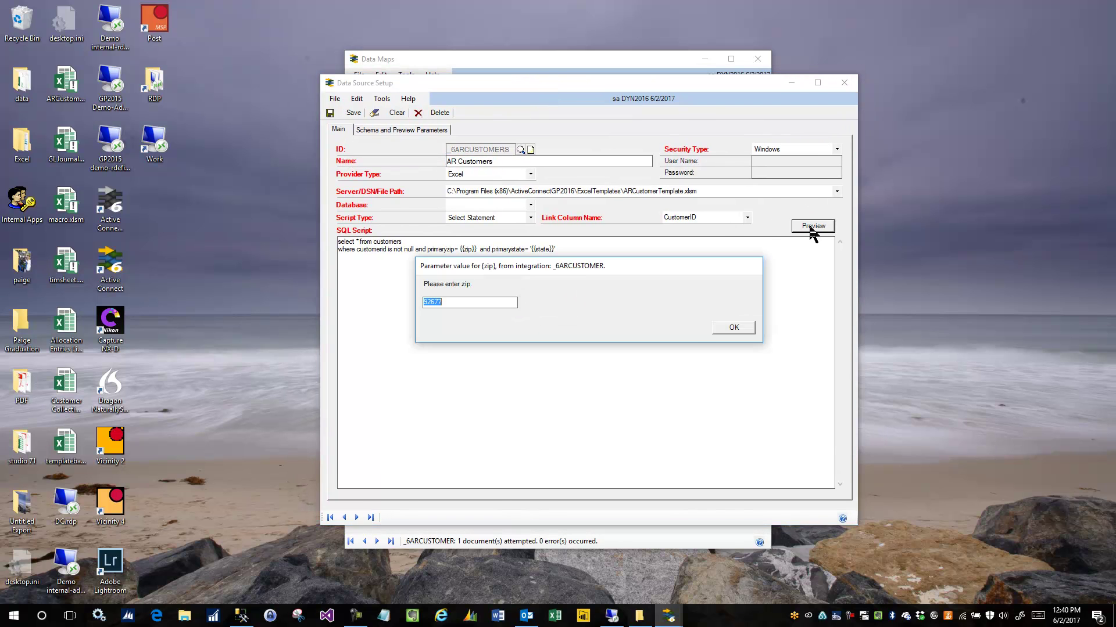
{"action": "left_click", "coordinate": [737, 327]}
{"action": "left_click", "coordinate": [738, 326]}
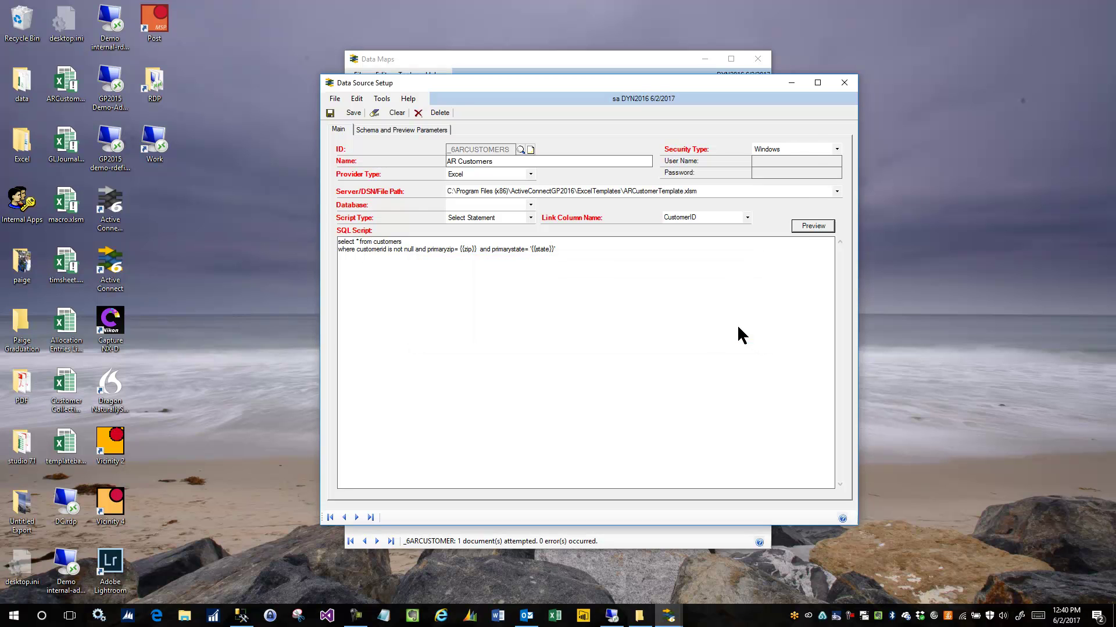
{"action": "left_click", "coordinate": [791, 138]}
{"action": "left_click_drag", "start_coordinate": [429, 80], "coordinate": [534, 105]}
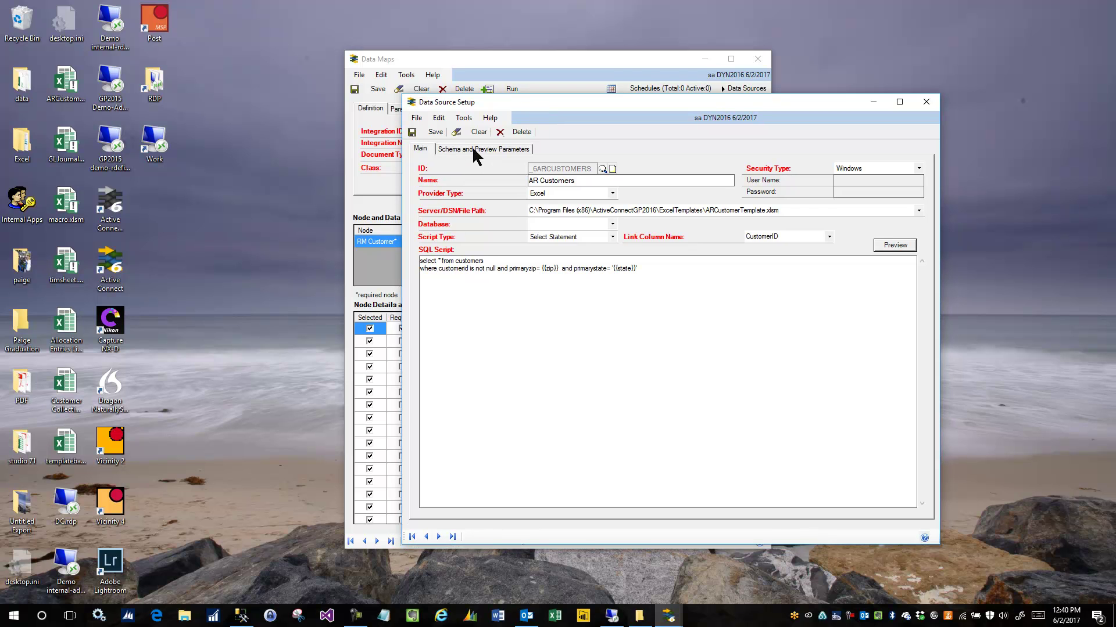
{"action": "left_click", "coordinate": [506, 151]}
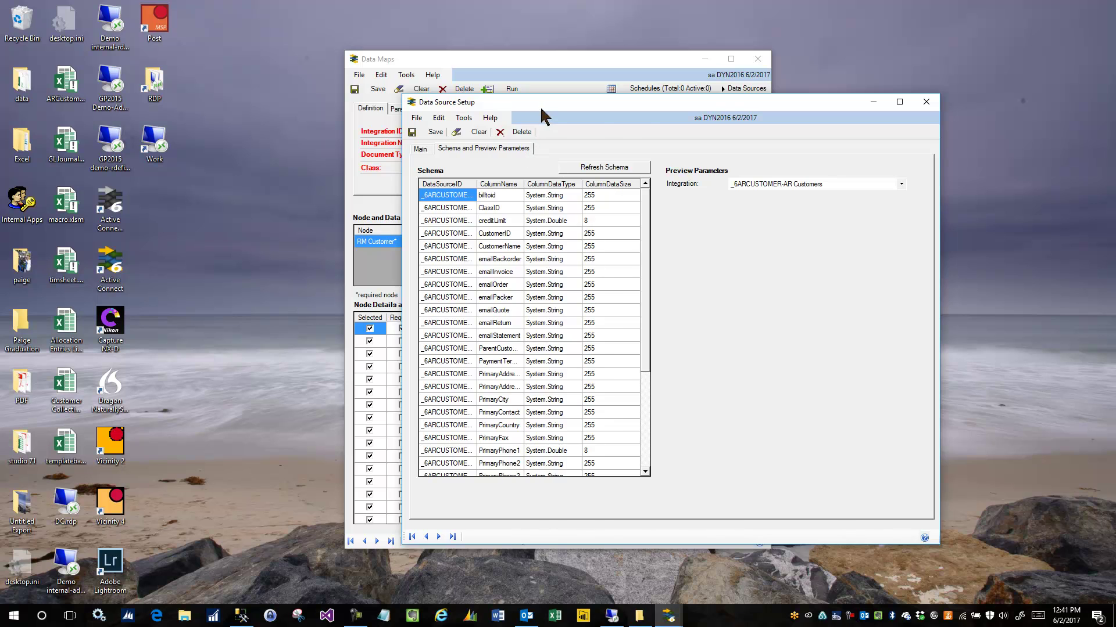
Set the preview integration to <none>.
{"action": "left_click_drag", "start_coordinate": [541, 108], "coordinate": [585, 175]}
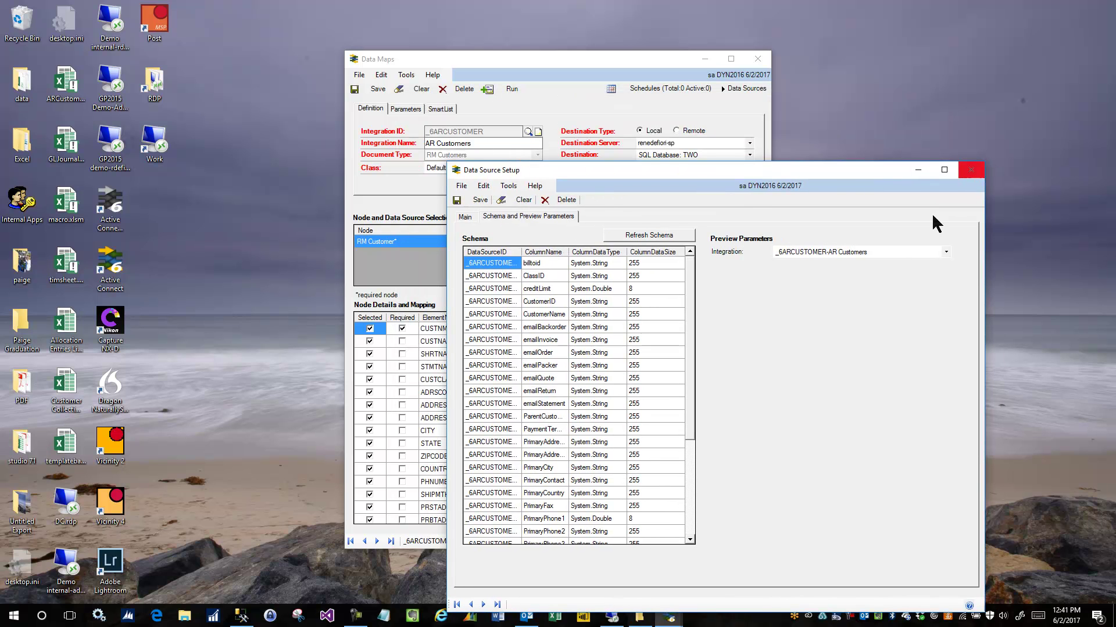
{"action": "left_click", "coordinate": [939, 254]}
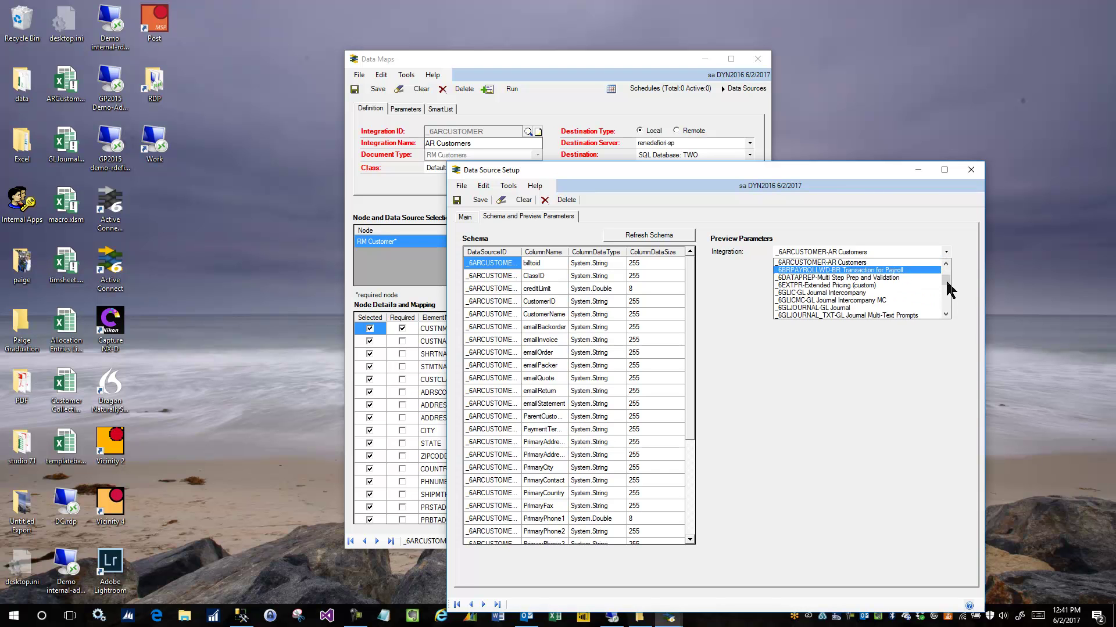
{"action": "scroll", "coordinate": [947, 281], "scroll_direction": "up", "scroll_amount": 2}
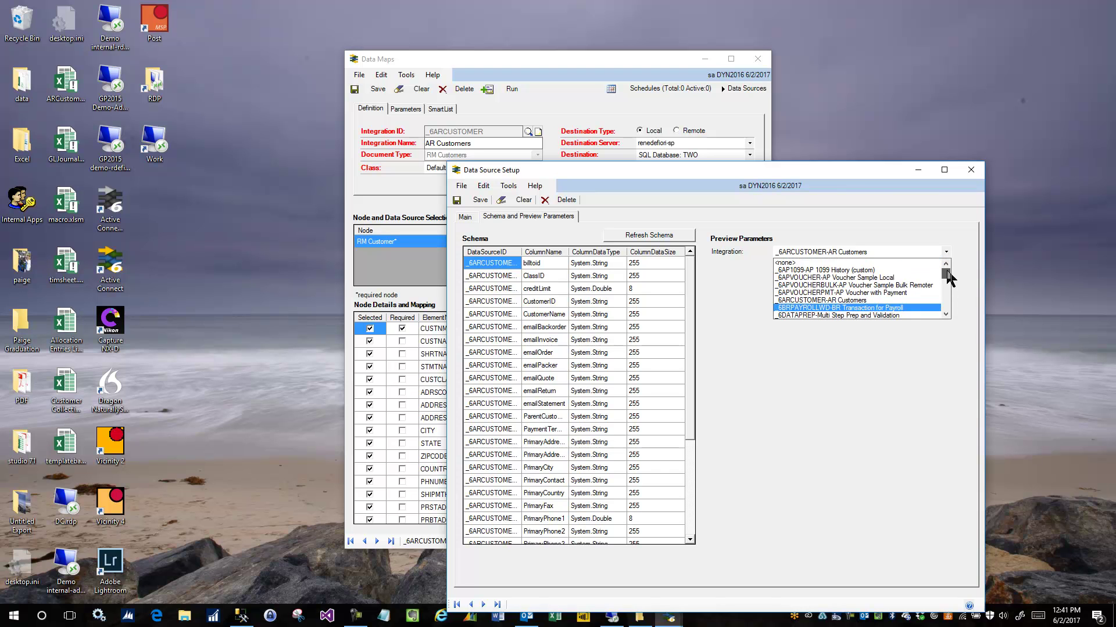
{"action": "left_click", "coordinate": [791, 264]}
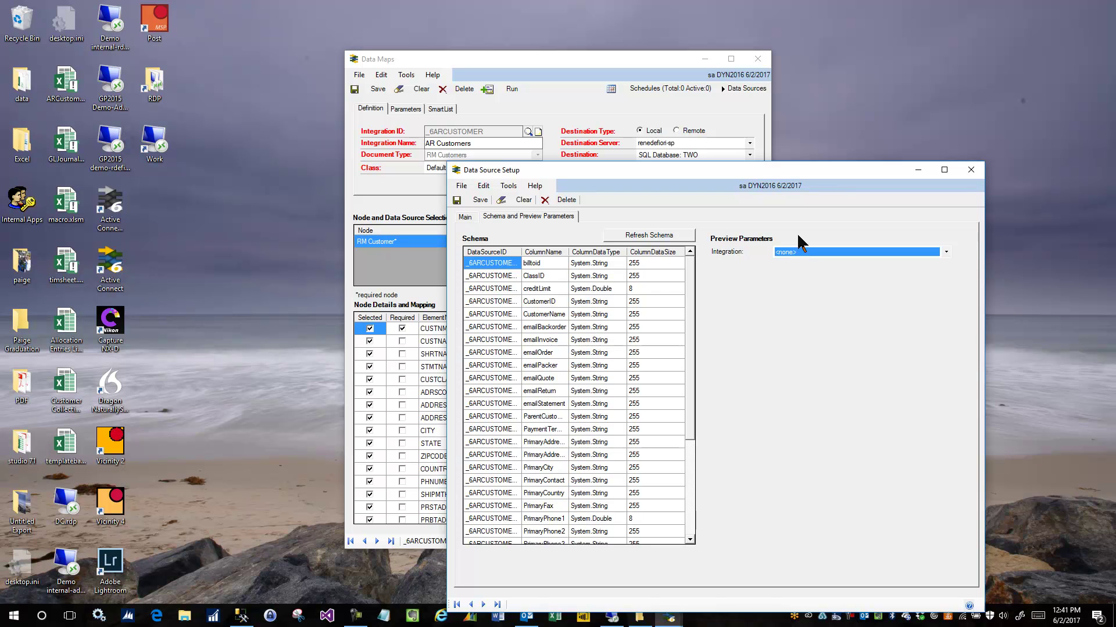
{"action": "left_click", "coordinate": [465, 217]}
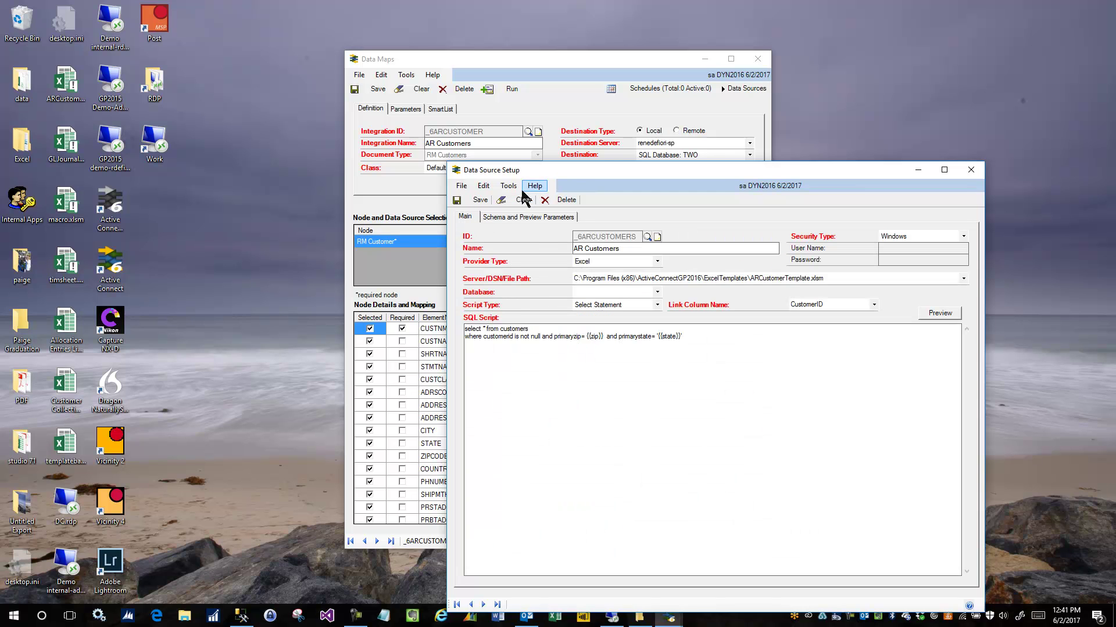
Attempt Preview and Save, dismiss the GUID and parameter warnings, and close the setup window.
{"action": "left_click_drag", "start_coordinate": [573, 169], "coordinate": [567, 139]}
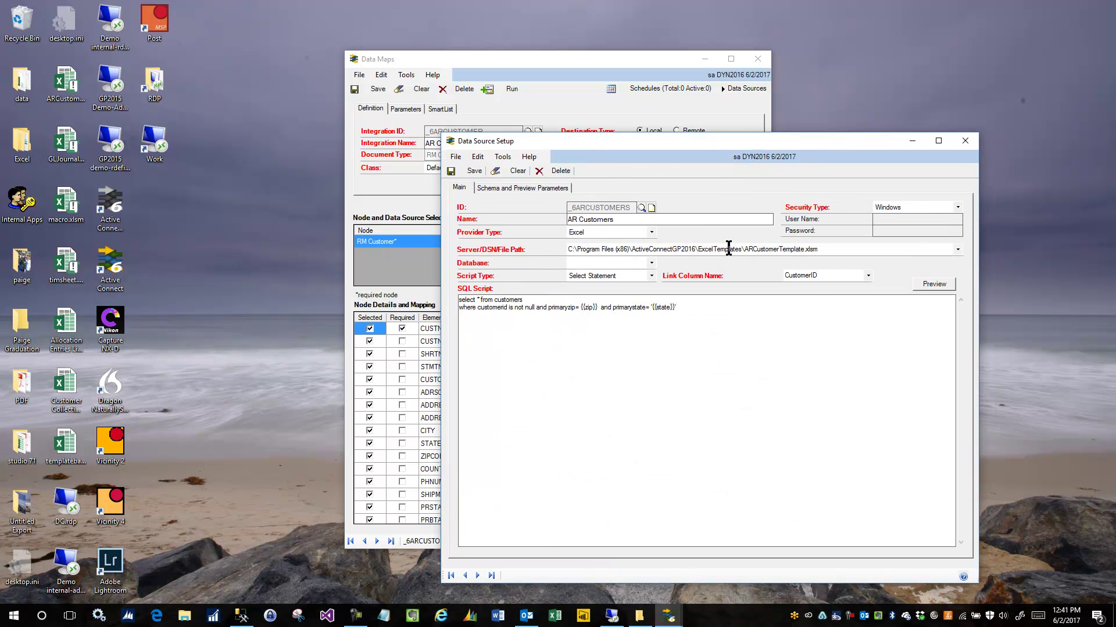
{"action": "left_click", "coordinate": [930, 284]}
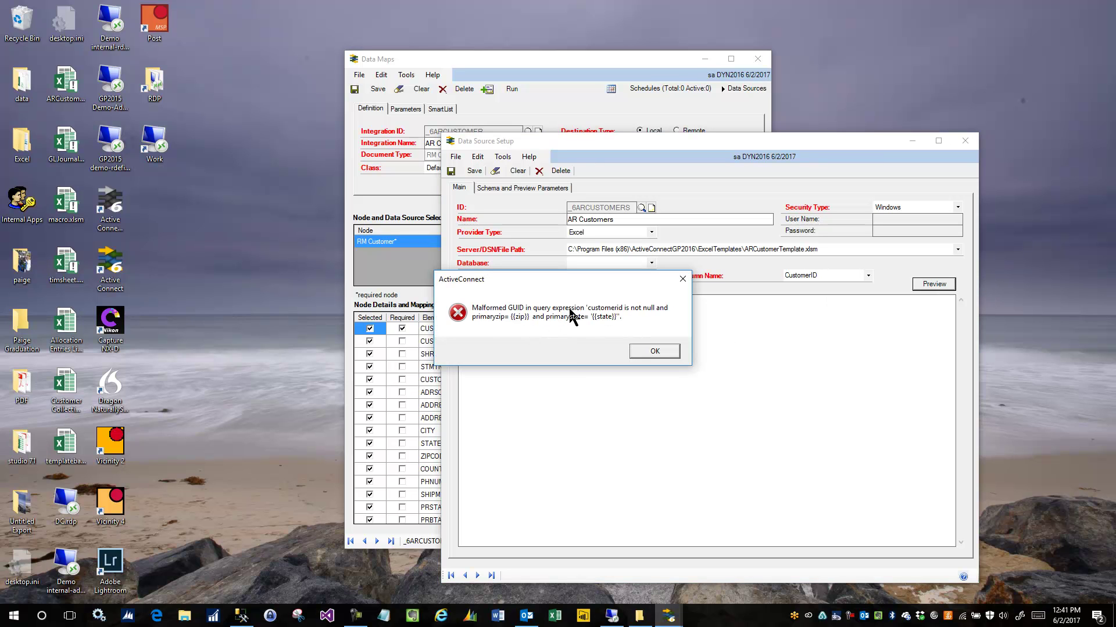
{"action": "left_click", "coordinate": [660, 349]}
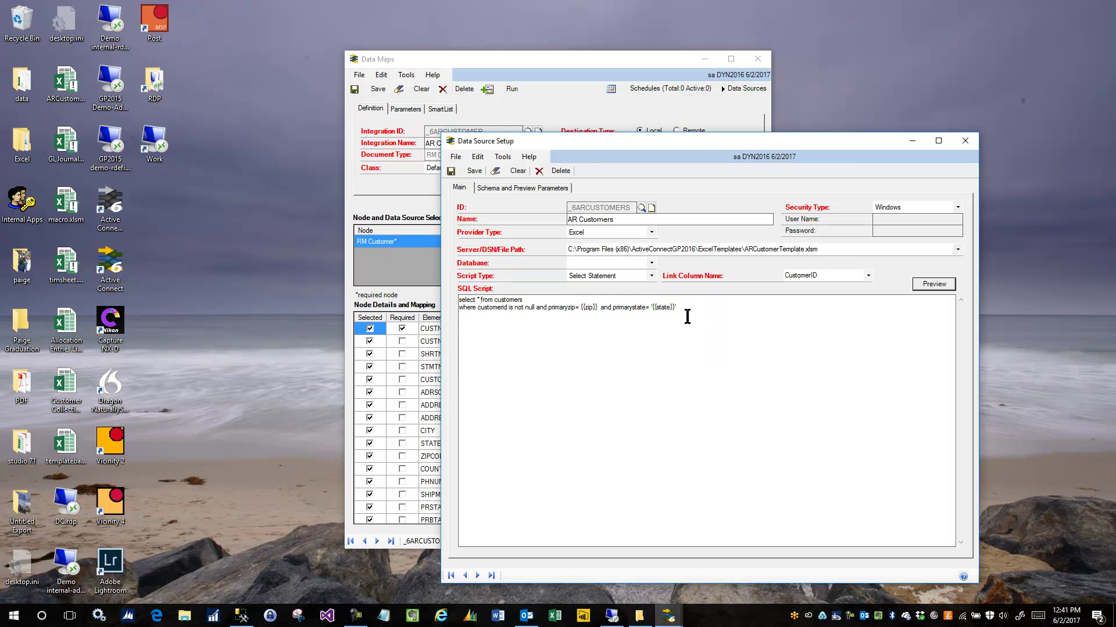
{"action": "left_click", "coordinate": [541, 189]}
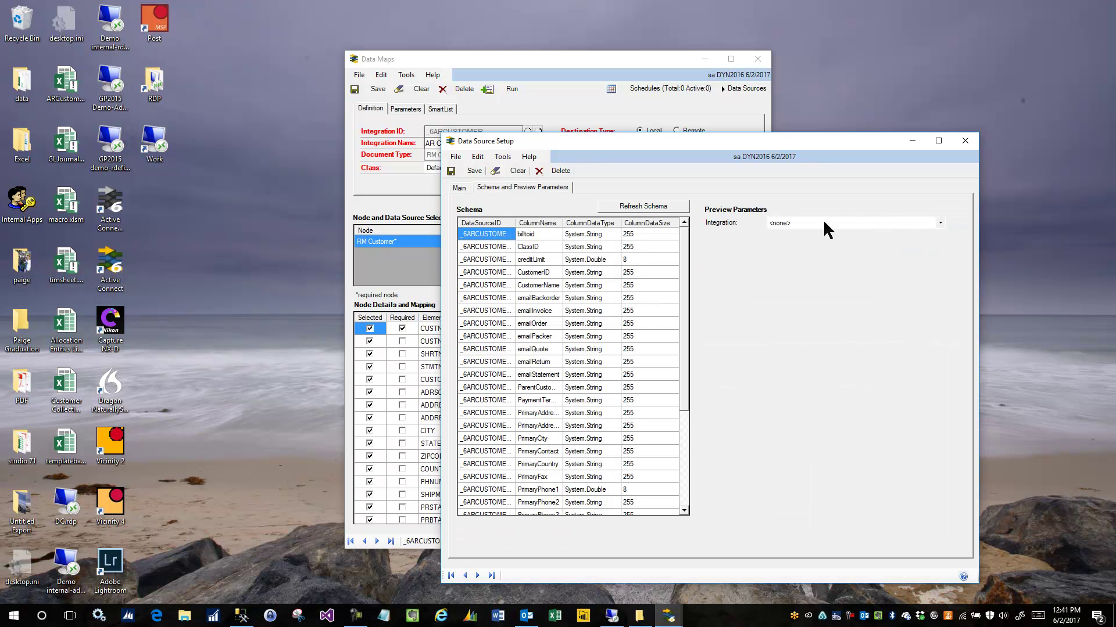
{"action": "left_click", "coordinate": [464, 189]}
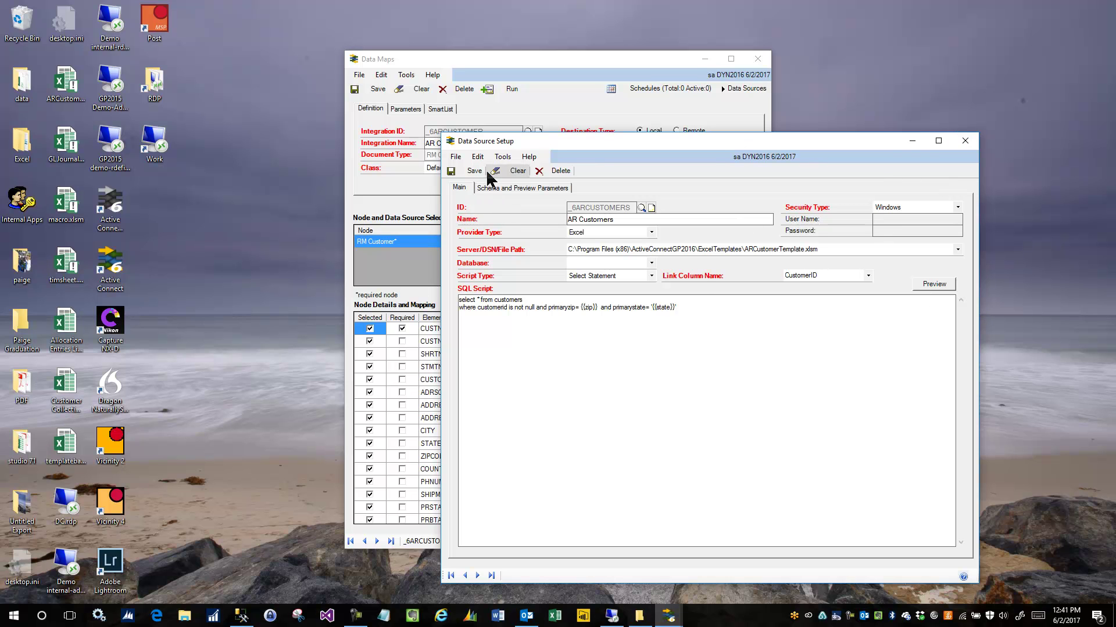
{"action": "left_click", "coordinate": [470, 171]}
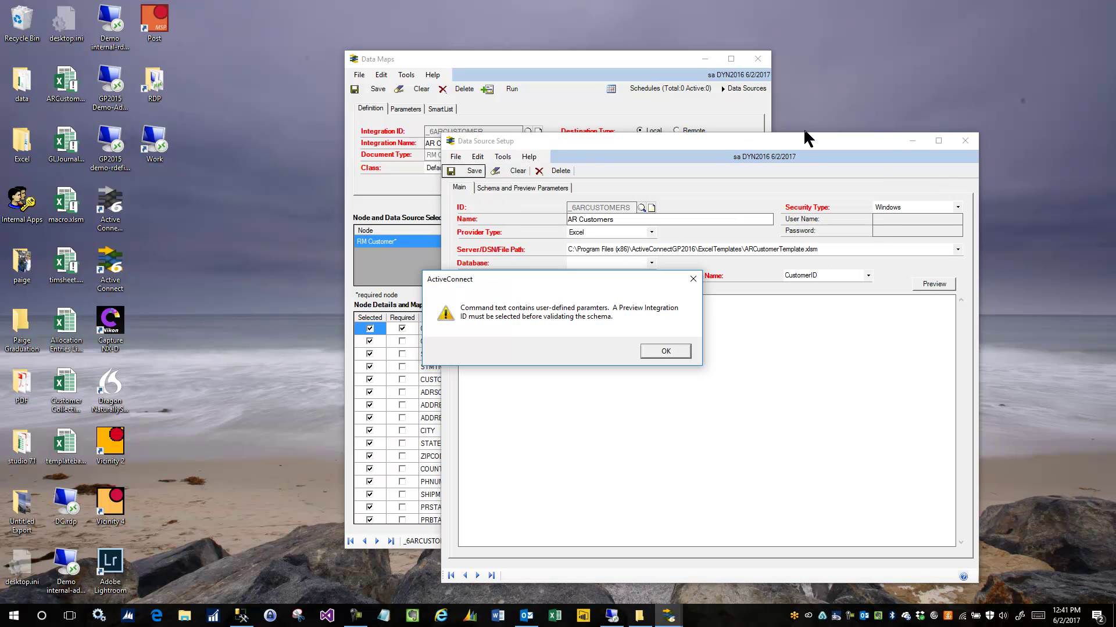
{"action": "left_click", "coordinate": [673, 347]}
{"action": "left_click", "coordinate": [674, 349]}
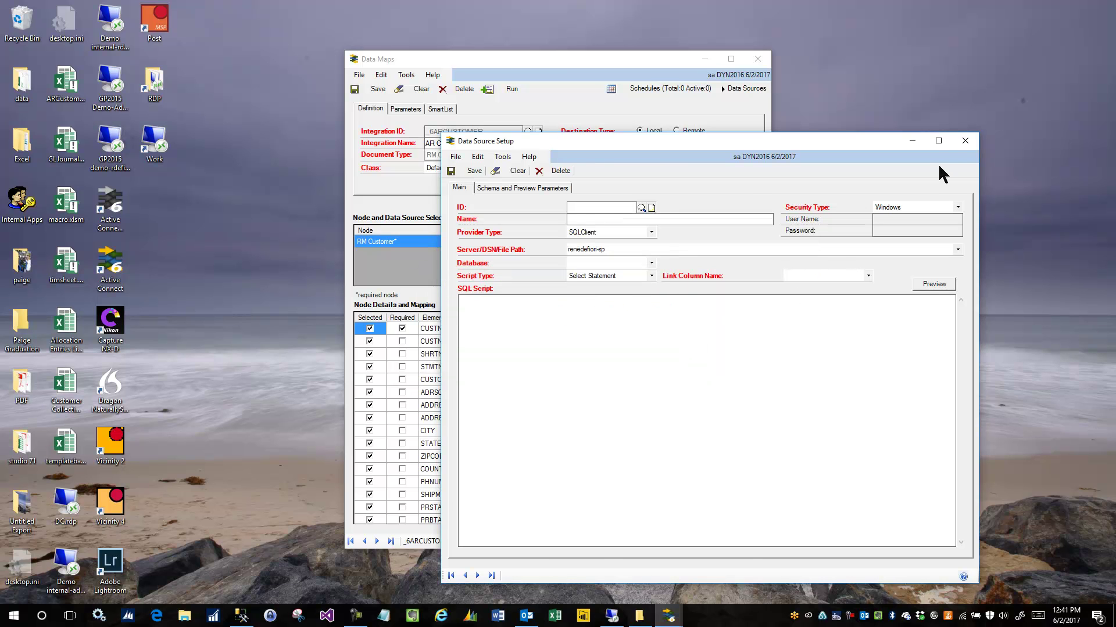
{"action": "left_click", "coordinate": [965, 141]}
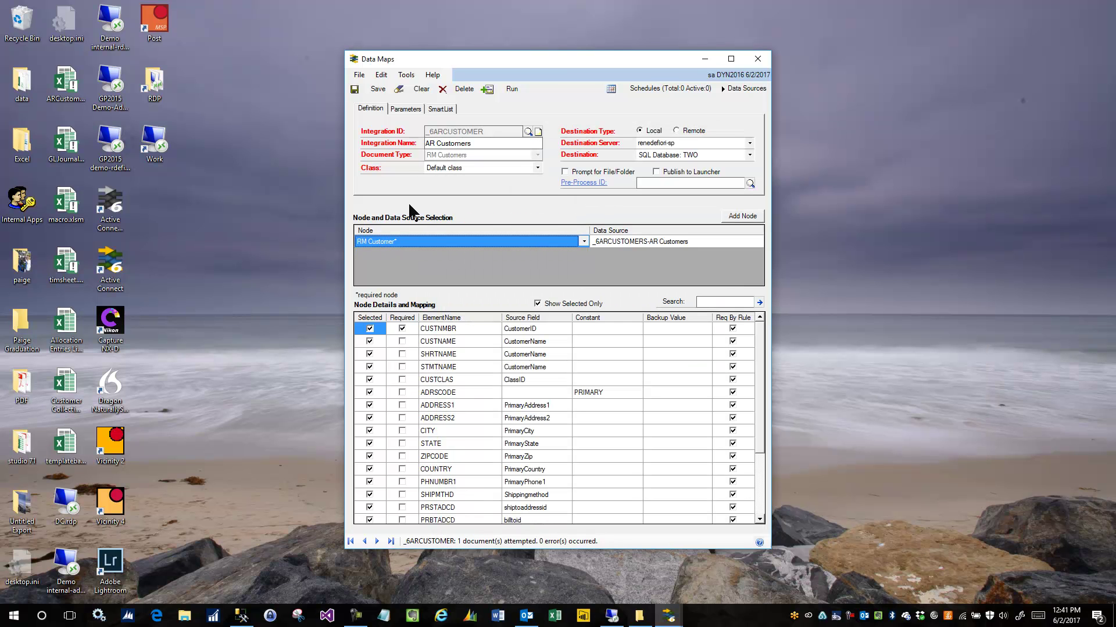
Reopen the RM Customer data source and confirm _6ARCUSTOMER-AR Customers is the preview integration.
{"action": "double_click", "coordinate": [388, 243]}
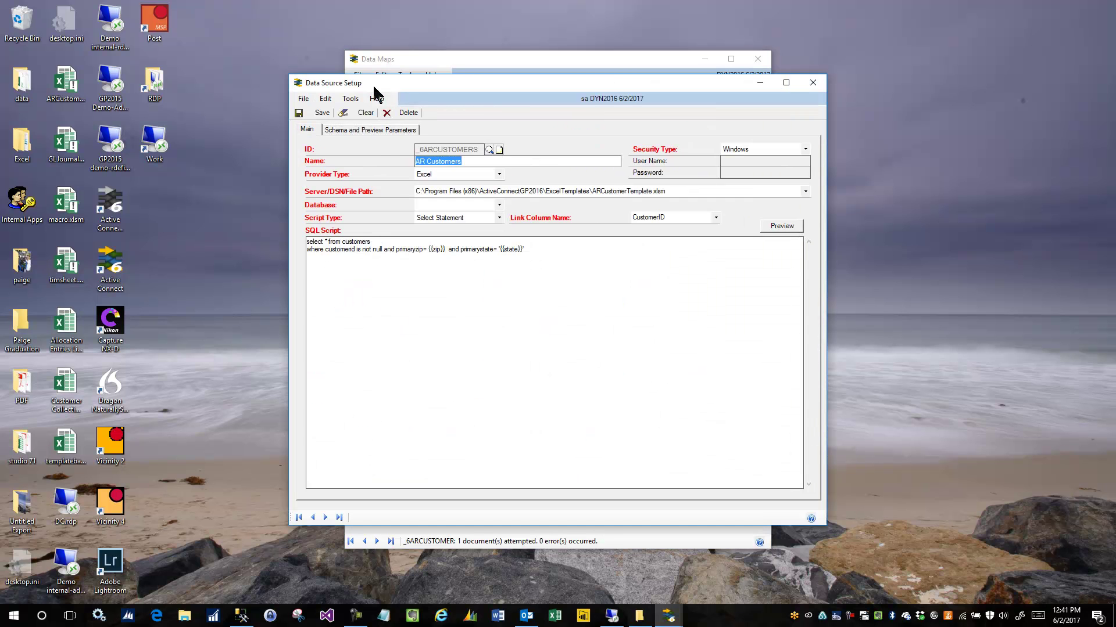
{"action": "left_click", "coordinate": [360, 129]}
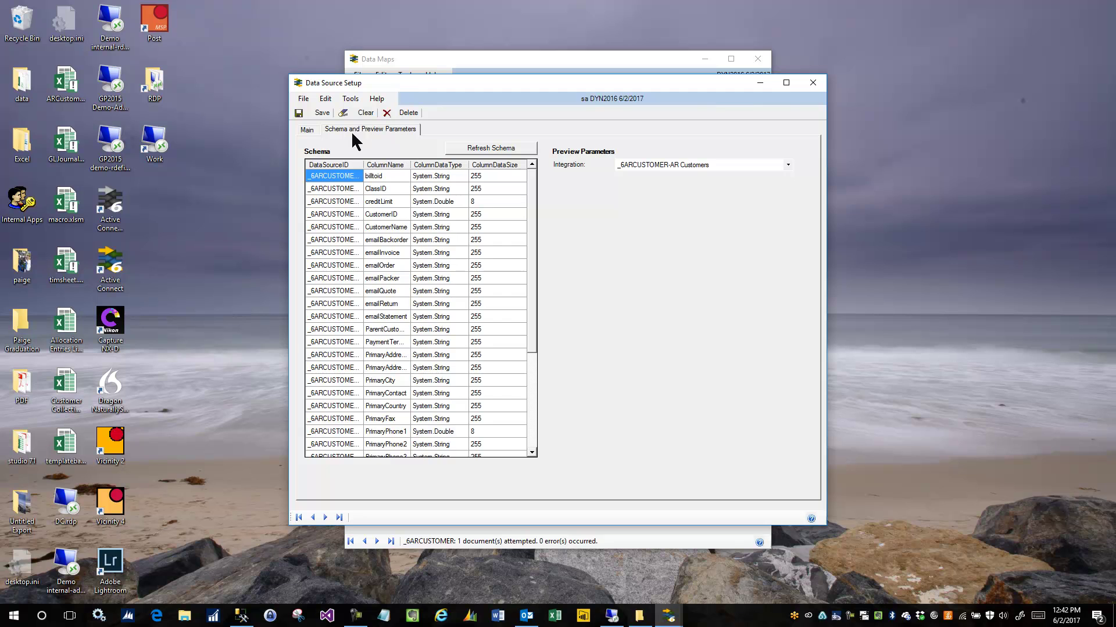
{"action": "left_click", "coordinate": [308, 129]}
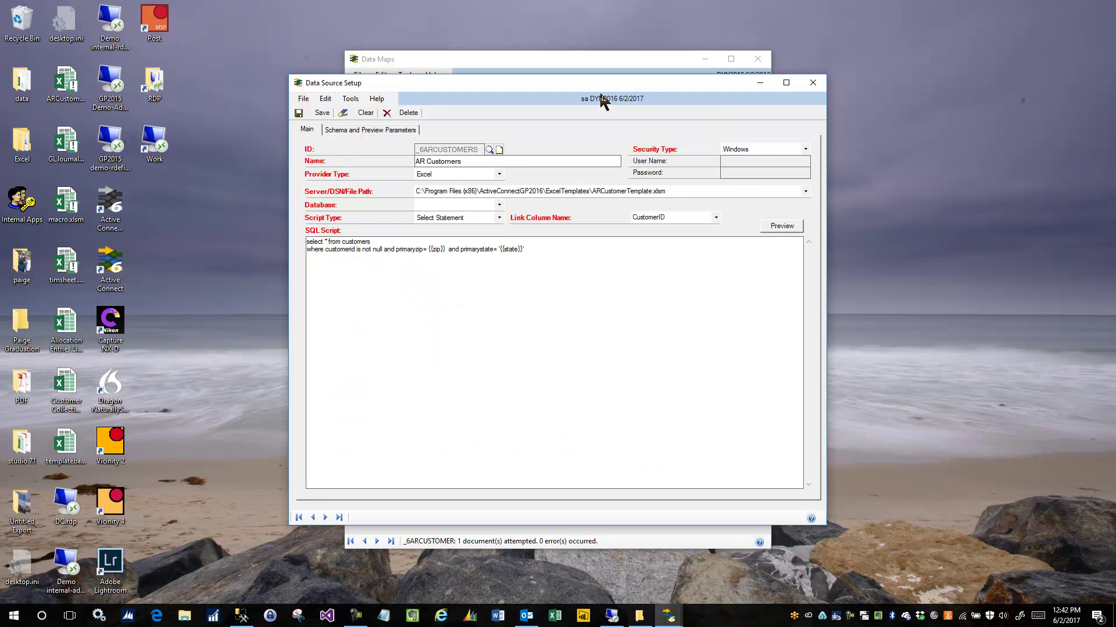
Preview the data source, accepting the zip prompt, and check that one customer row is returned.
{"action": "left_click_drag", "start_coordinate": [601, 95], "coordinate": [762, 123]}
{"action": "left_click", "coordinate": [943, 253]}
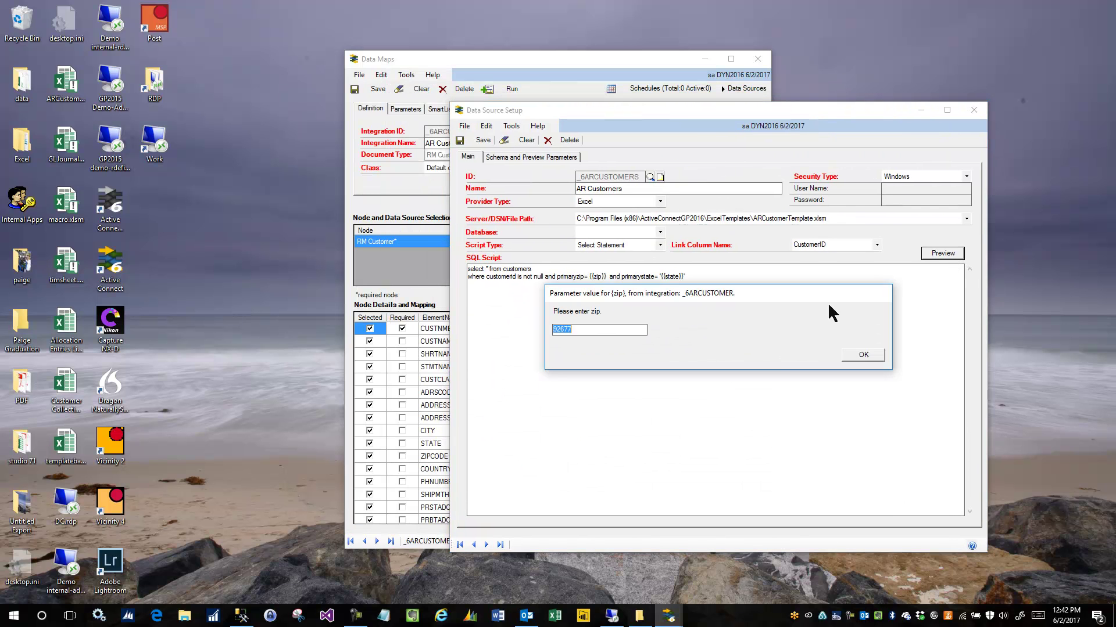
{"action": "left_click", "coordinate": [863, 355]}
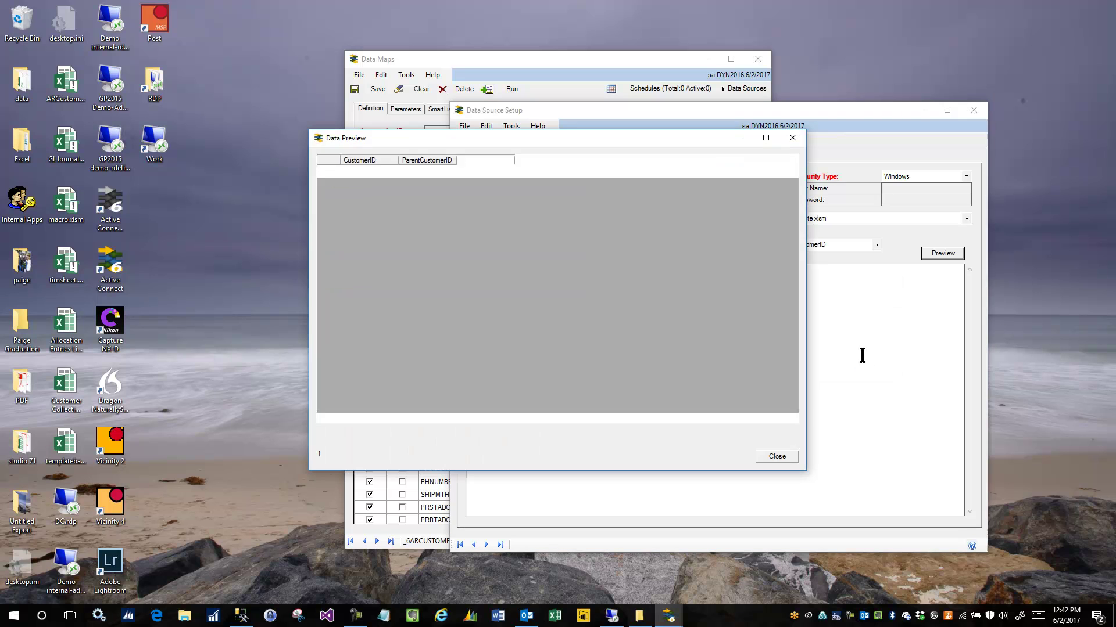
{"action": "left_click", "coordinate": [777, 457]}
{"action": "left_click", "coordinate": [947, 110]}
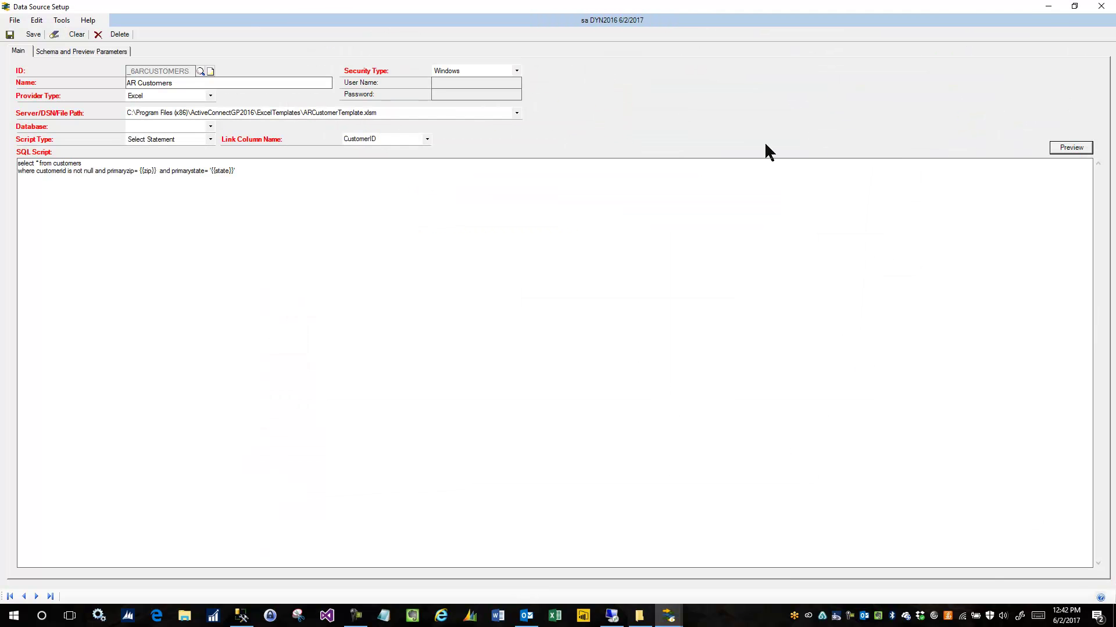
{"action": "left_click", "coordinate": [1074, 6]}
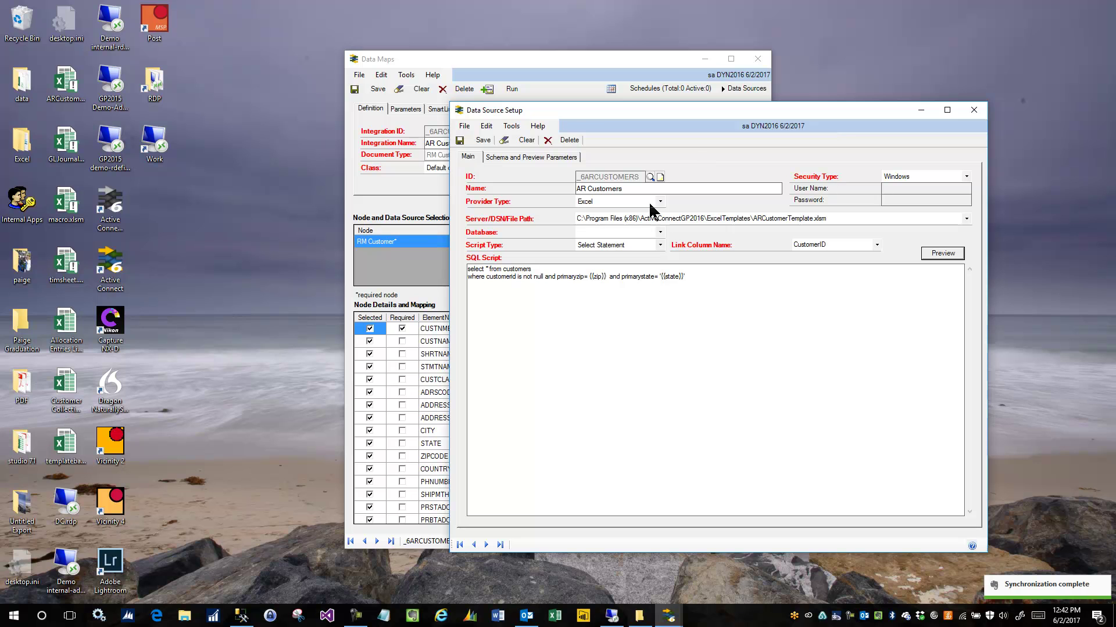